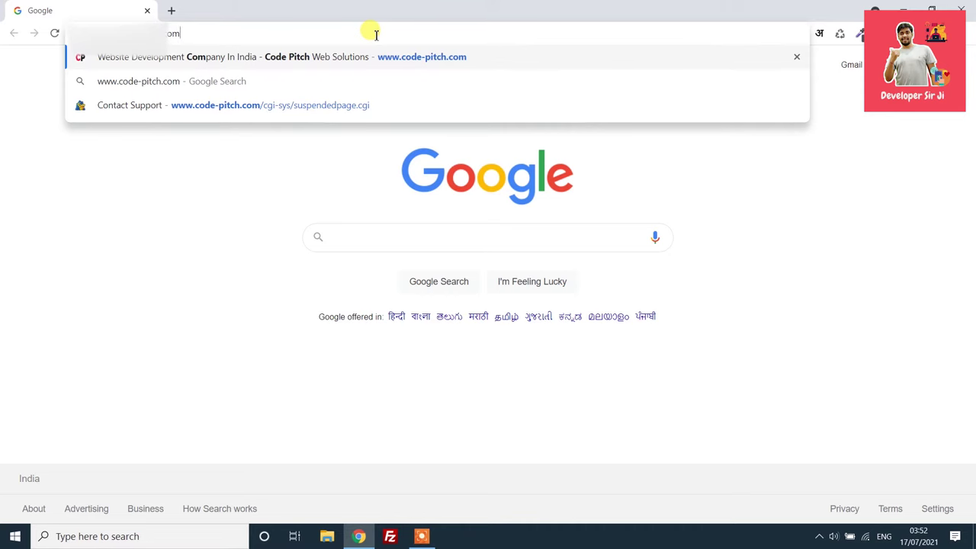
type(":2083")
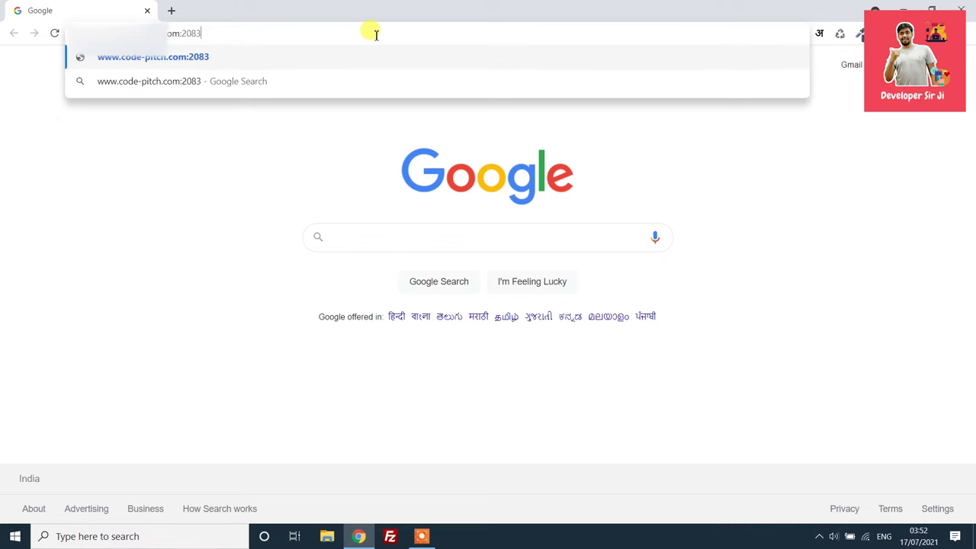
key("Return")
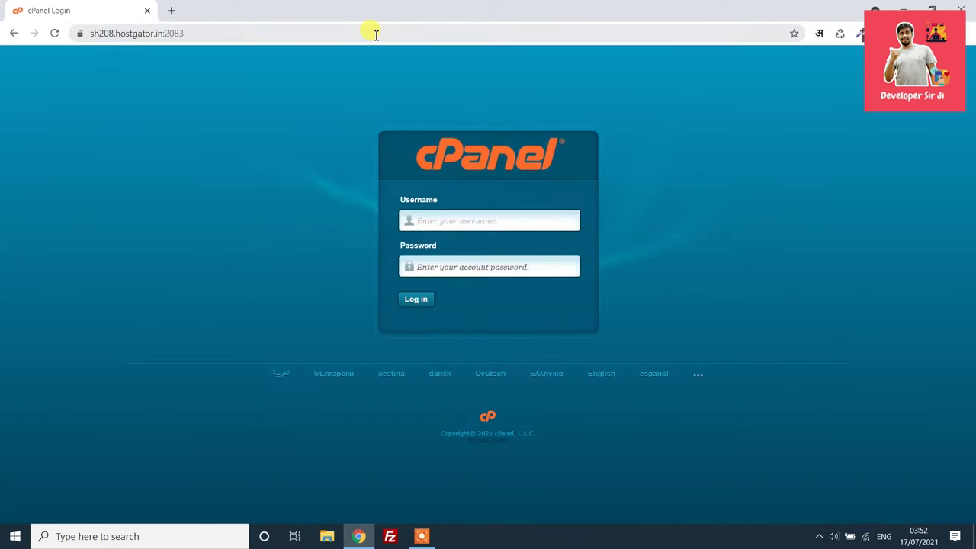
left_click(442, 271)
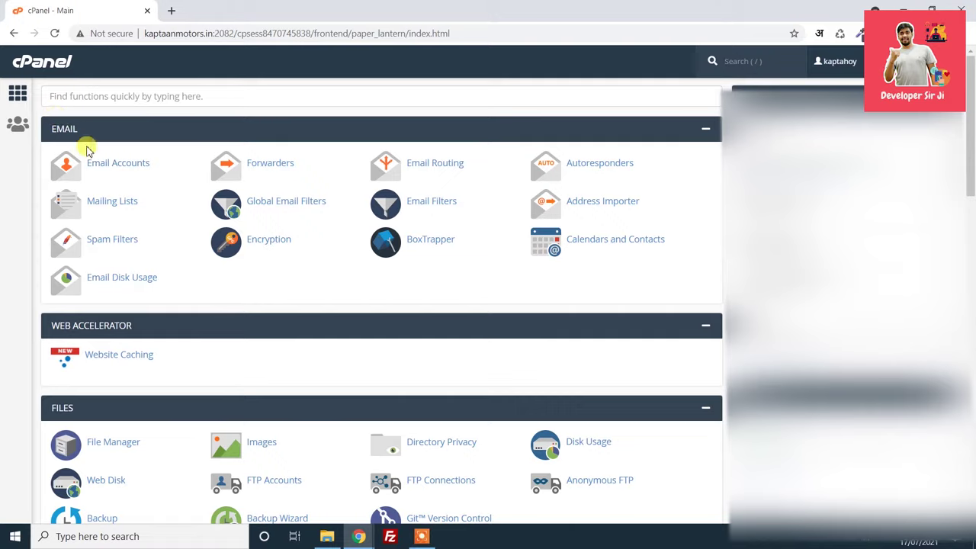
Look over the dashboard's feature groups and open the public_html folder in File Manager
scroll(69, 257, "down", 4)
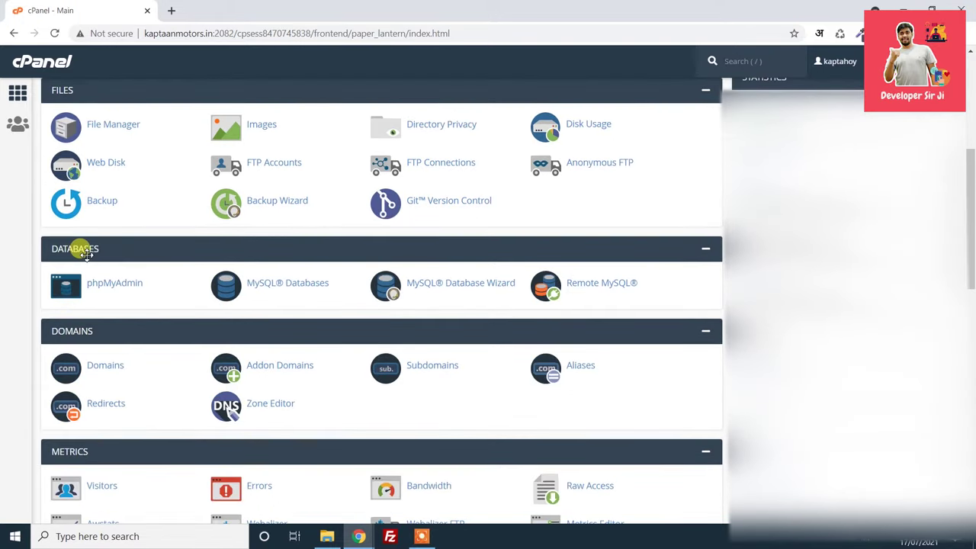
scroll(76, 280, "down", 3)
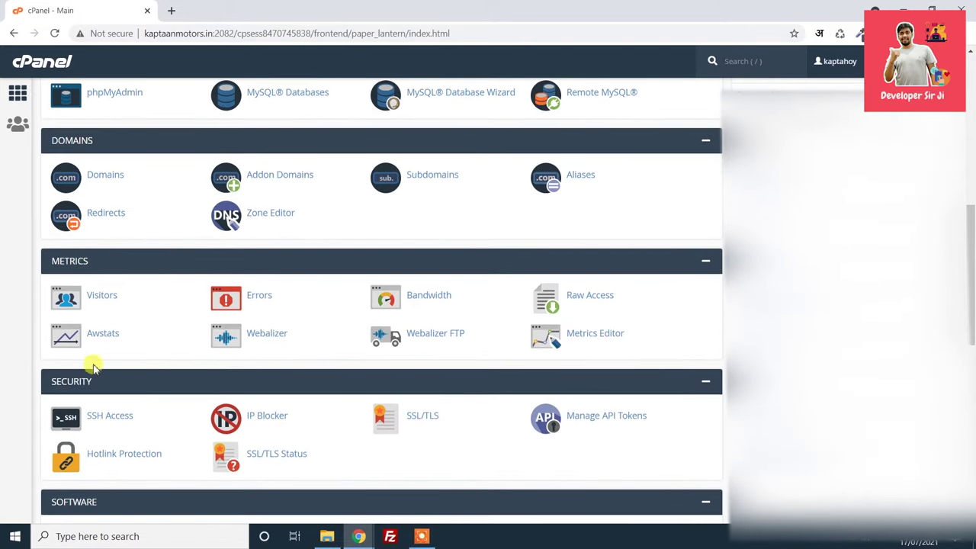
scroll(95, 363, "up", 7)
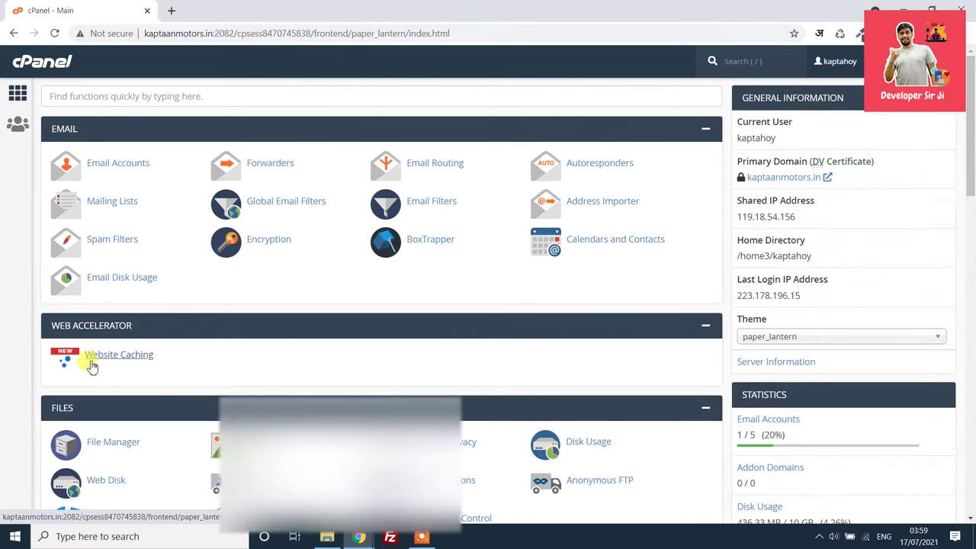
left_click(106, 441)
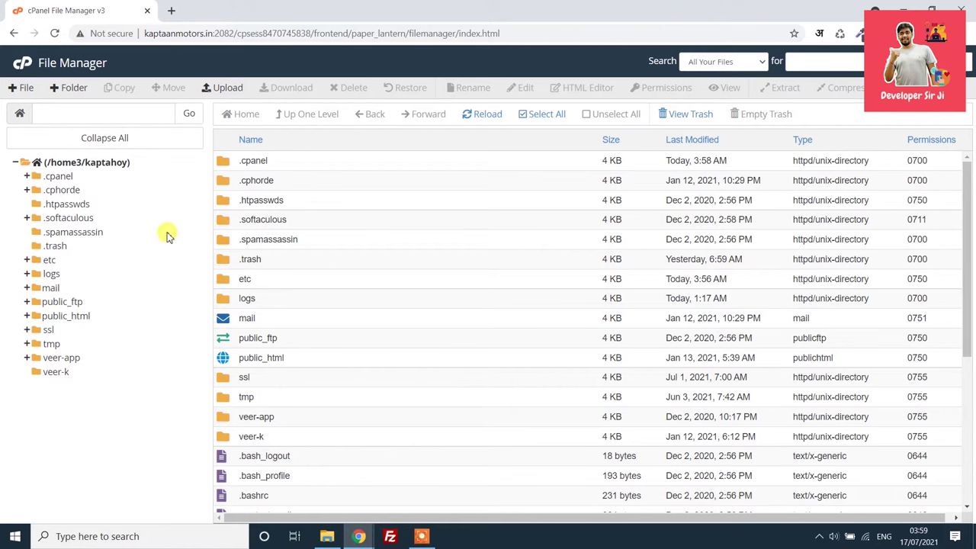
double_click(319, 356)
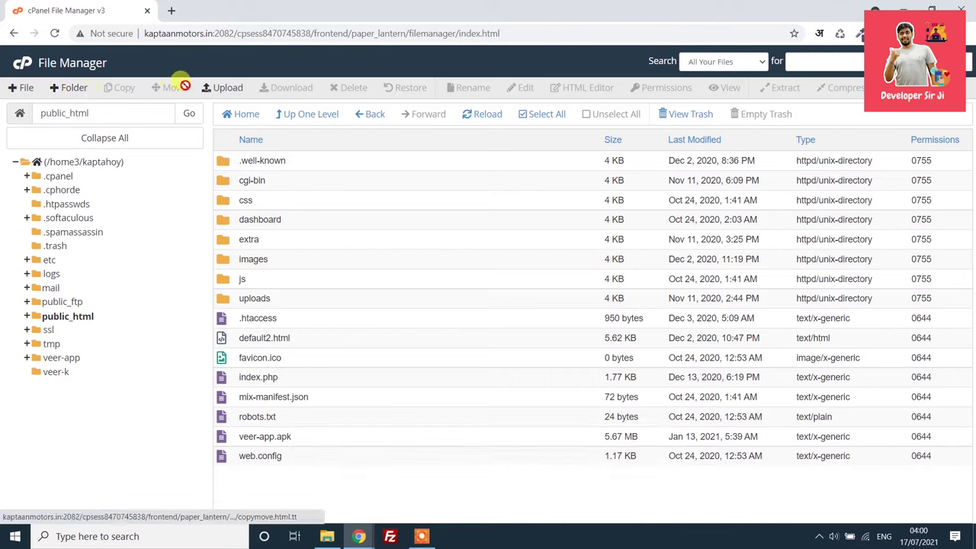
Upload blue-abstract.jpg from the Downloads folder to public_html
left_click(220, 97)
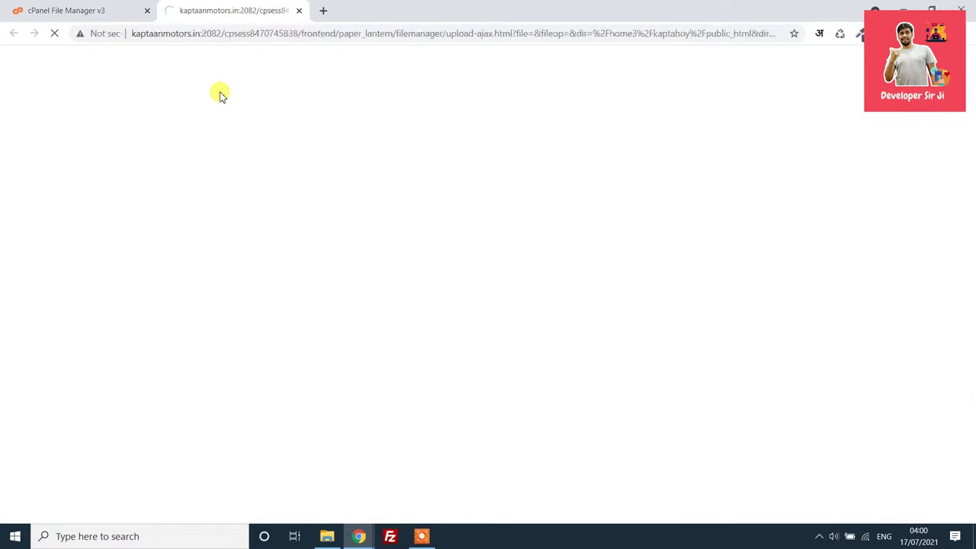
left_click(487, 272)
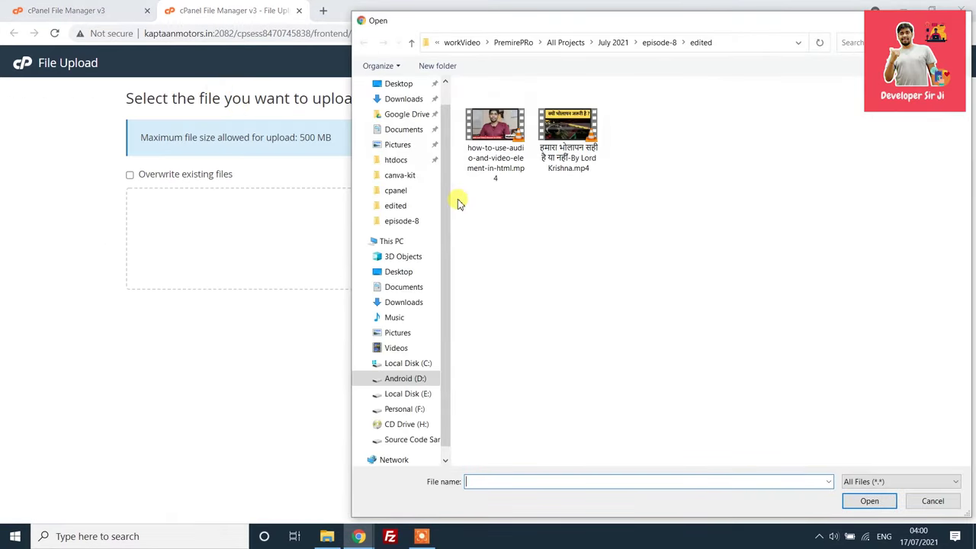
left_click(408, 84)
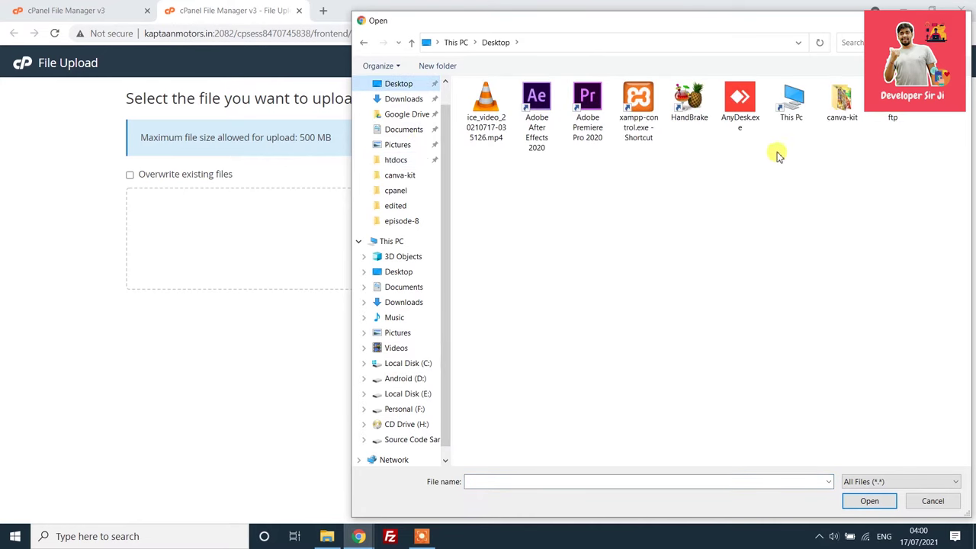
left_click(405, 99)
left_click(508, 119)
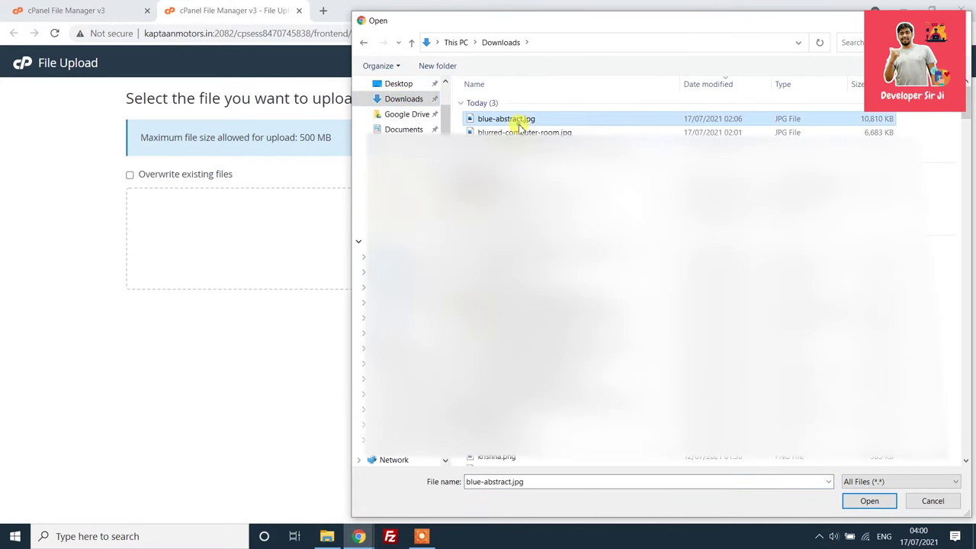
left_click(868, 500)
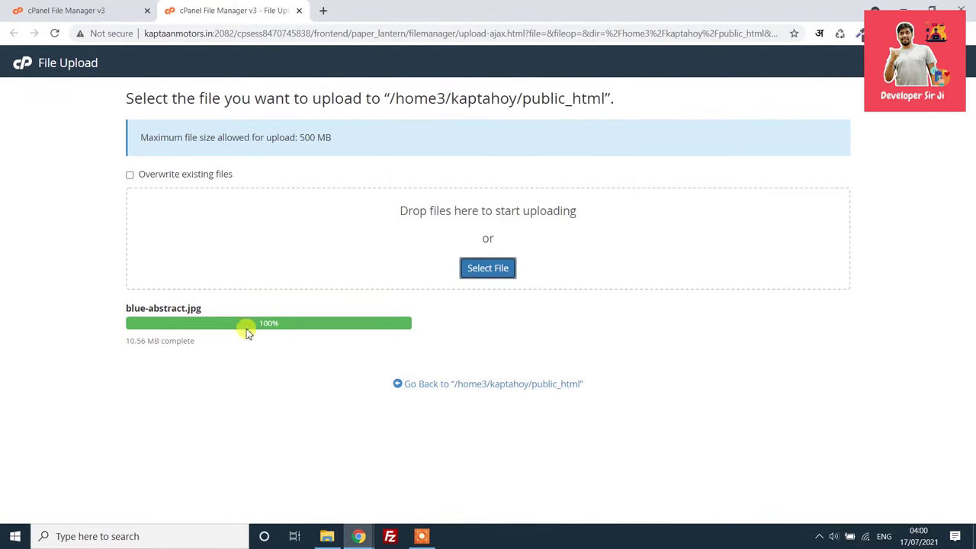
Return to the public_html folder, reload its listing and select blue-abstract.jpg
left_click(427, 386)
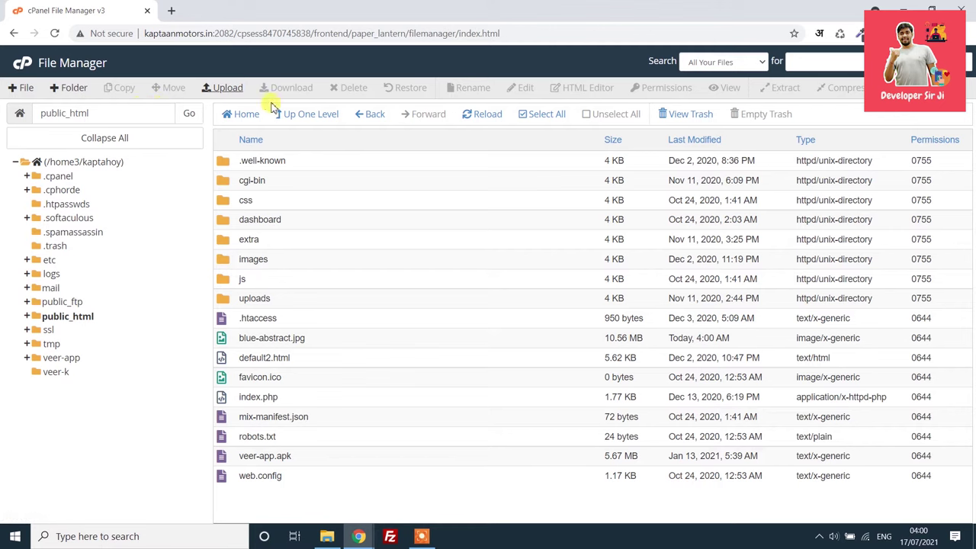
left_click(484, 118)
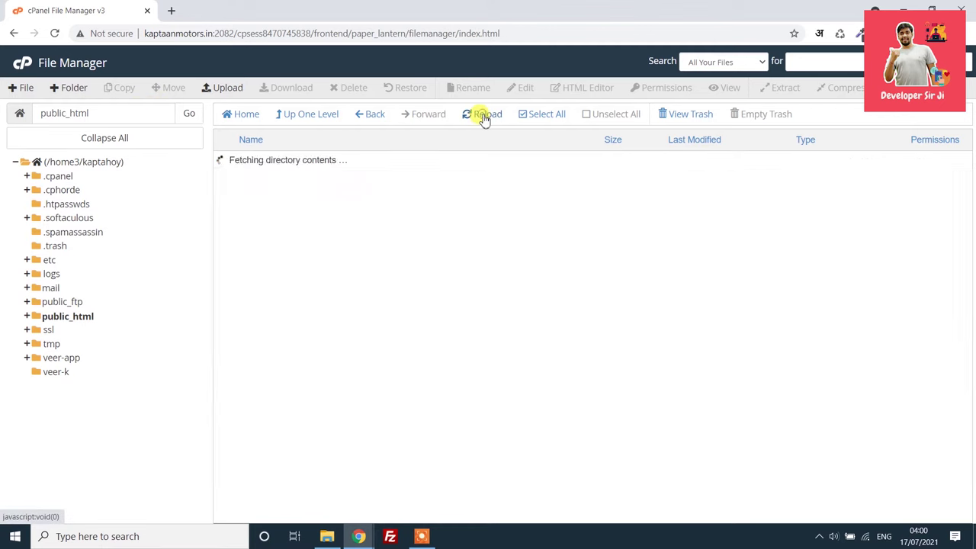
left_click(351, 341)
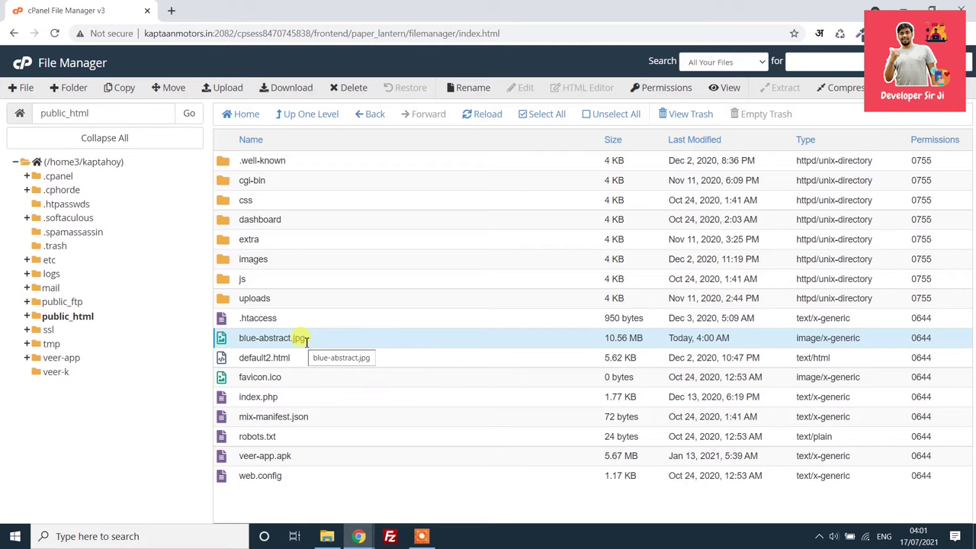
Start creating a new email account from the cPanel home page and set its username to info
left_click(20, 66)
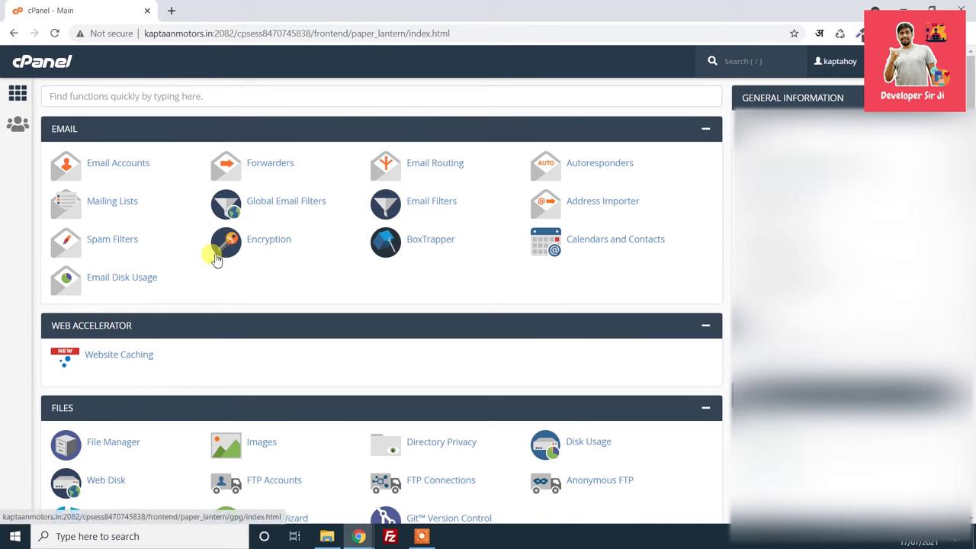
left_click(91, 165)
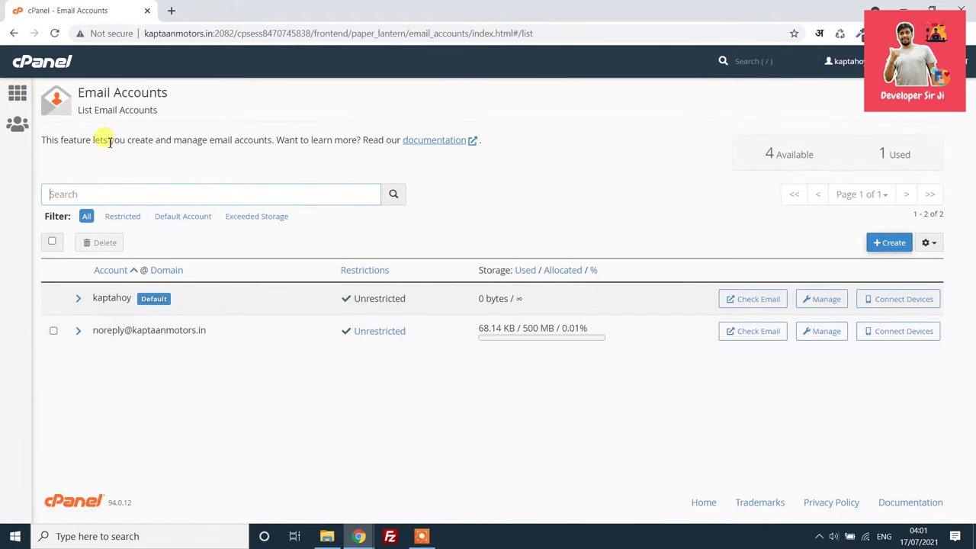
left_click(884, 243)
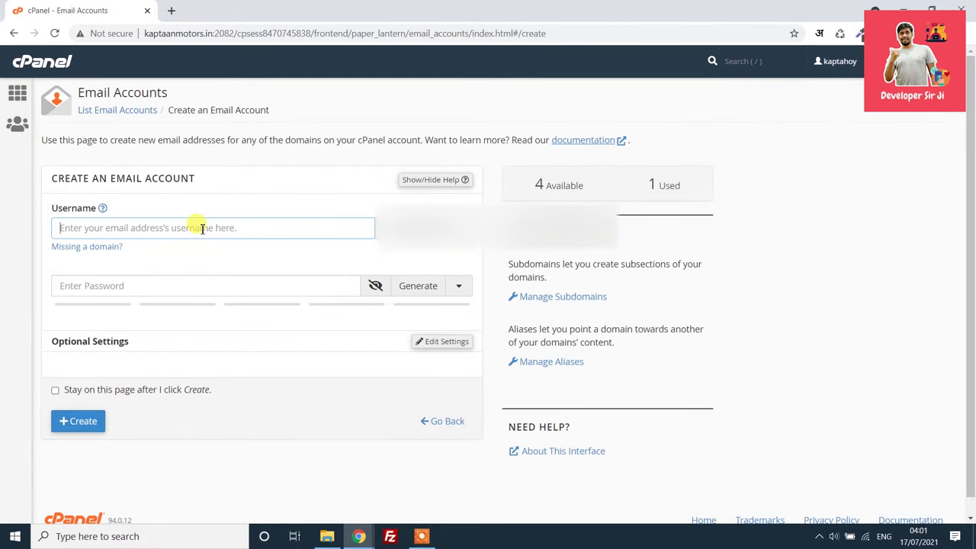
type("infor")
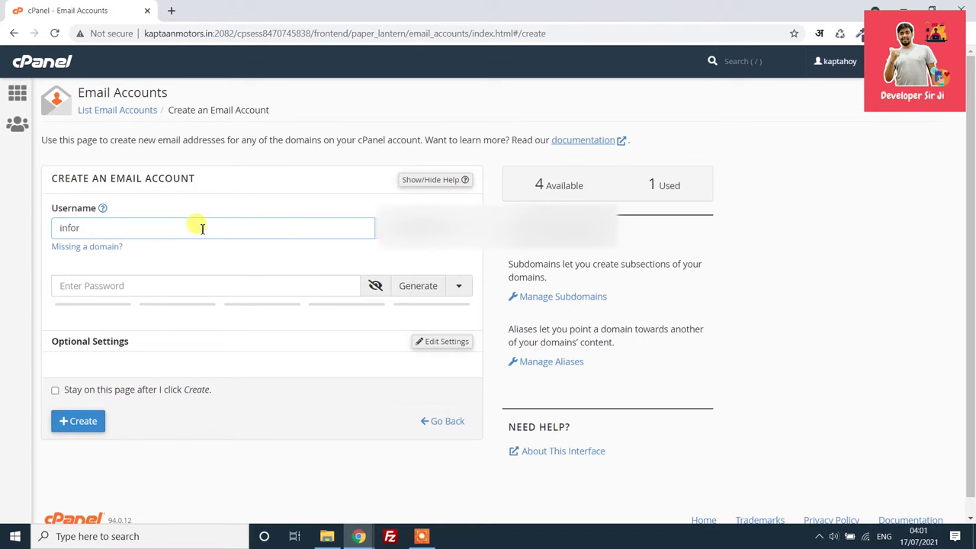
key("BackSpace")
Generate a random password for the new email account
left_click(294, 292)
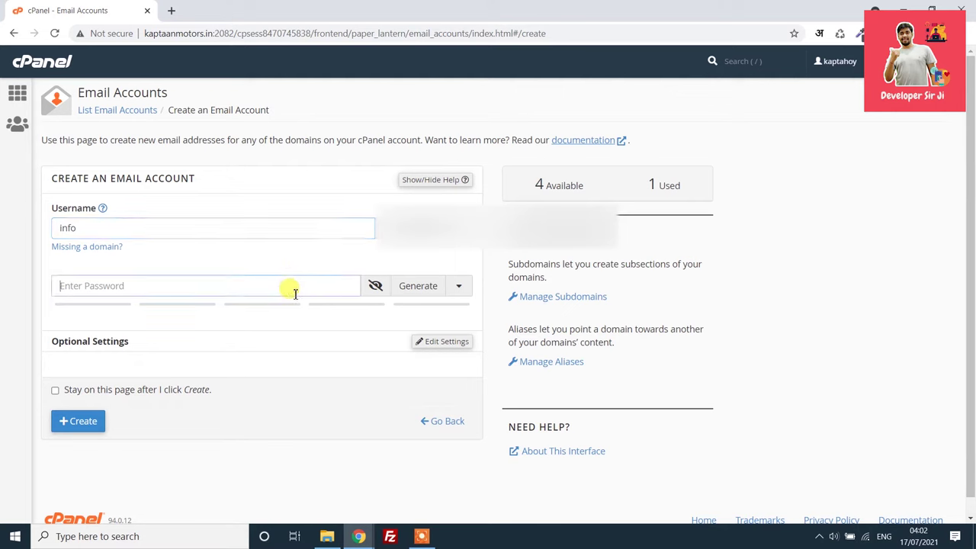
left_click(404, 283)
left_click(408, 287)
left_click(409, 287)
left_click(409, 287)
left_click(409, 286)
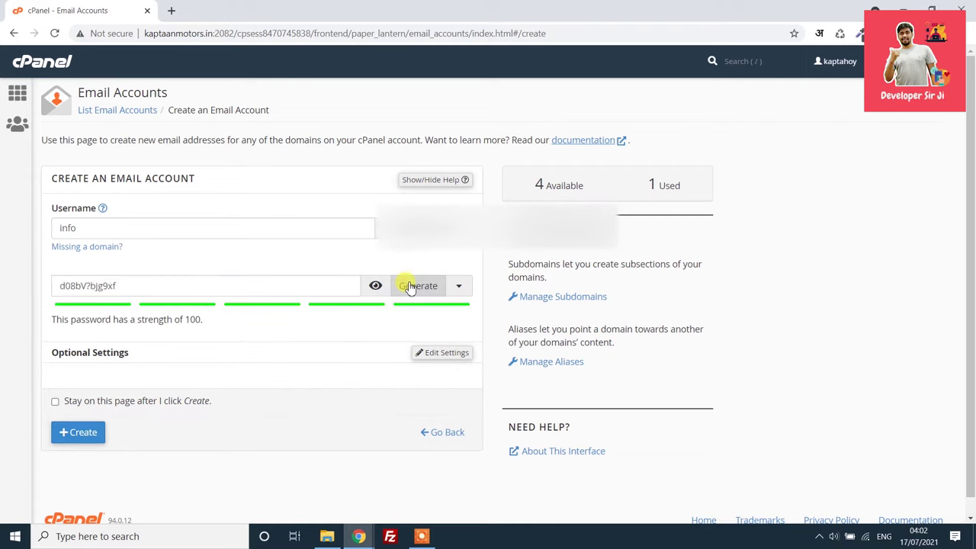
Select the generated password text and create the email account
double_click(206, 284)
left_click(208, 285)
triple_click(208, 285)
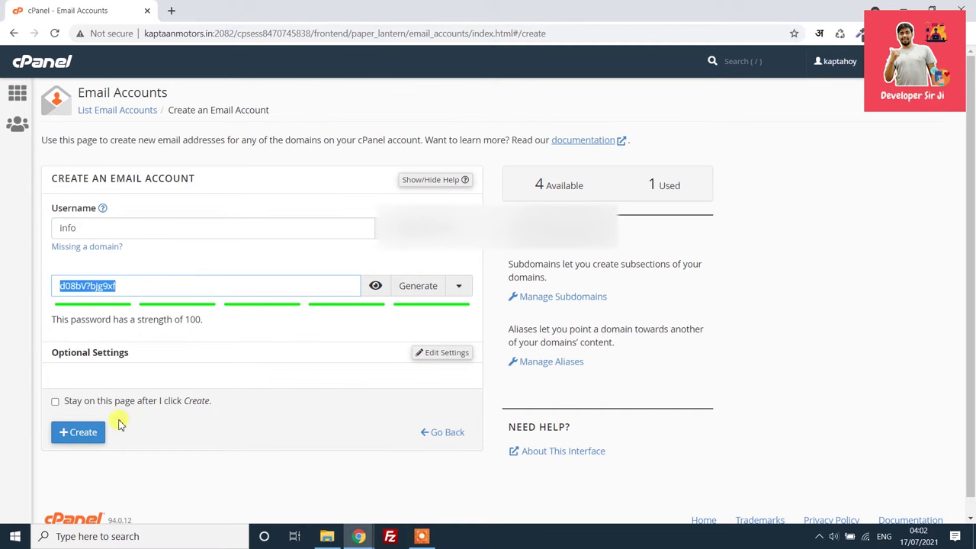
left_click(76, 433)
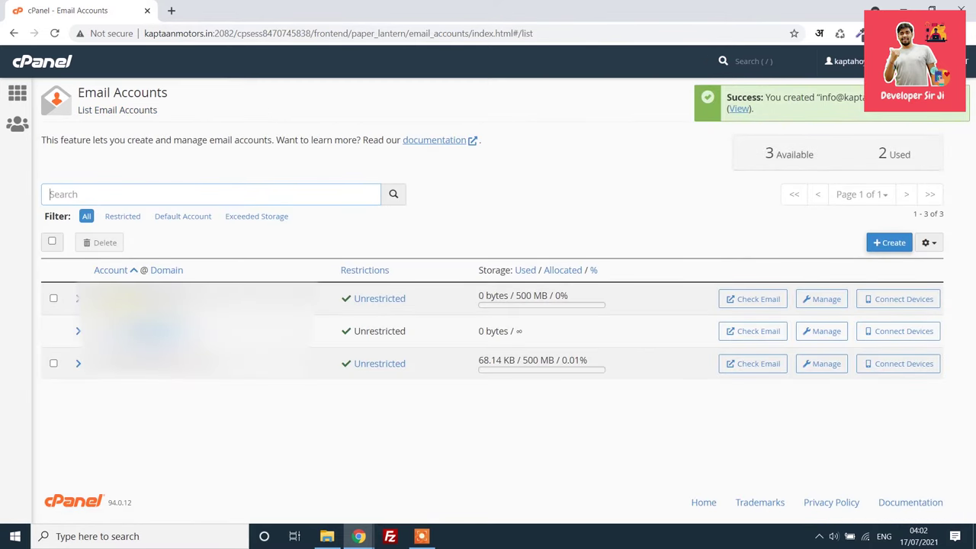
Check the new info mailbox by opening its Roundcube inbox, and close the webmail when done
left_click(733, 301)
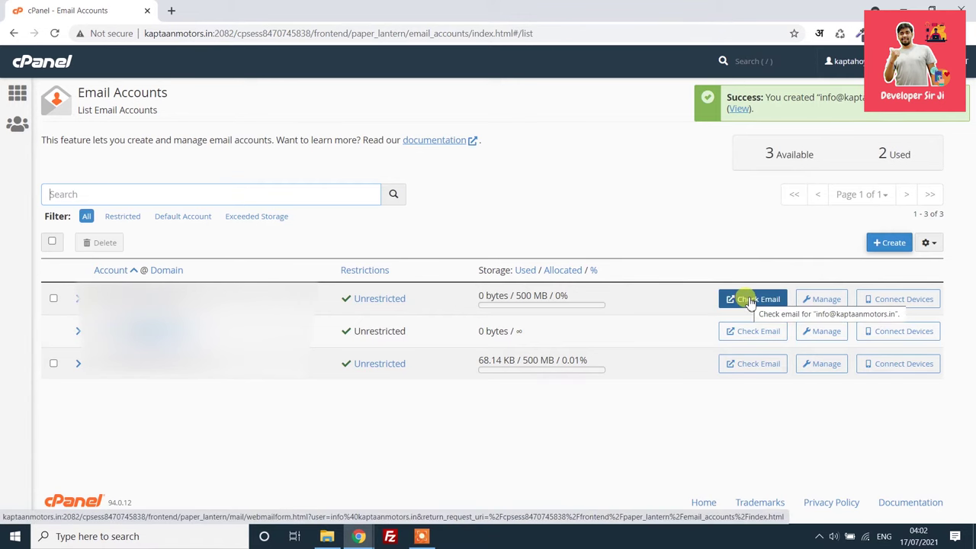
left_click(750, 301)
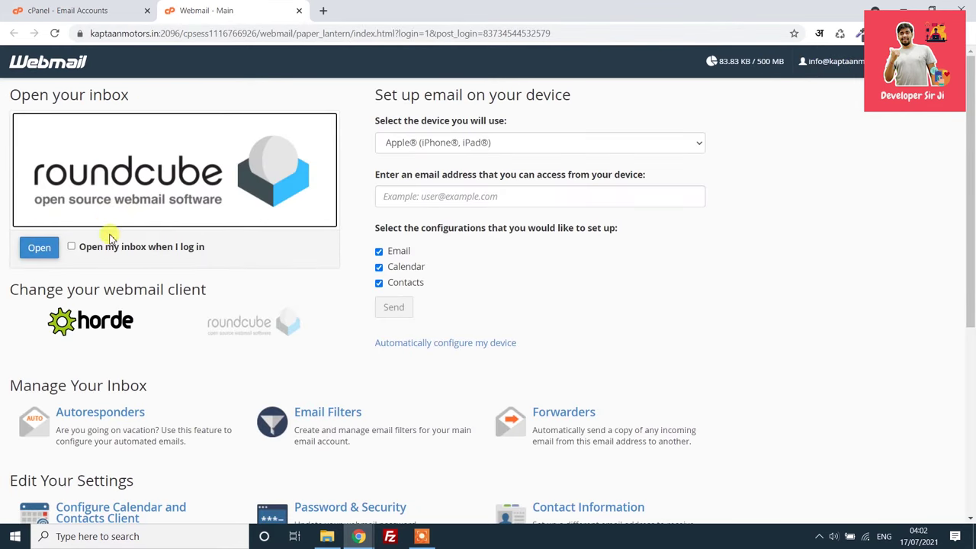
scroll(107, 267, "down", 1)
scroll(91, 259, "up", 1)
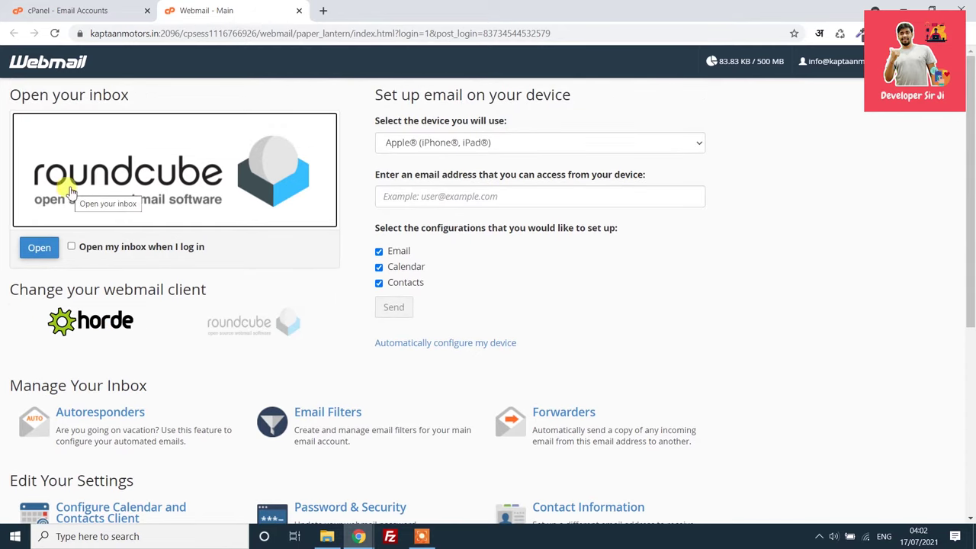
left_click(42, 248)
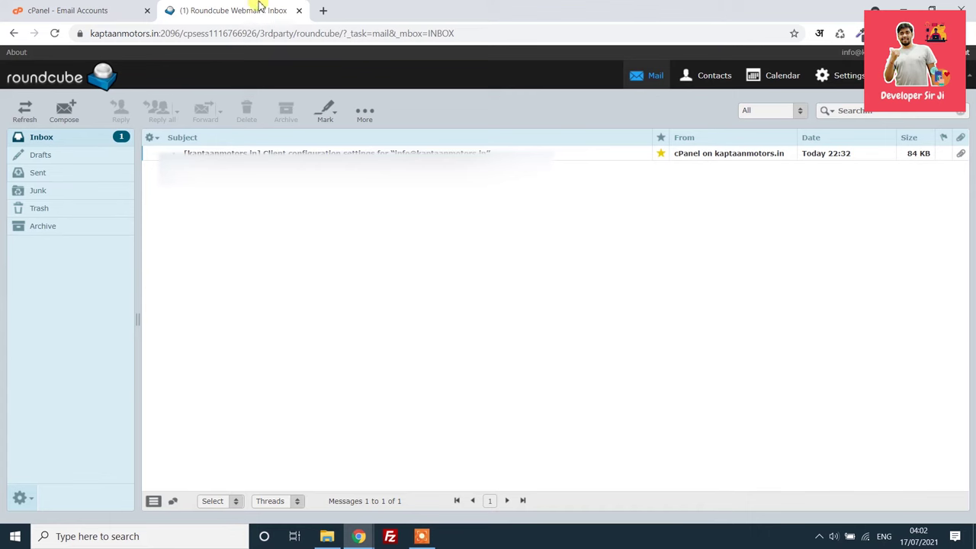
left_click(299, 10)
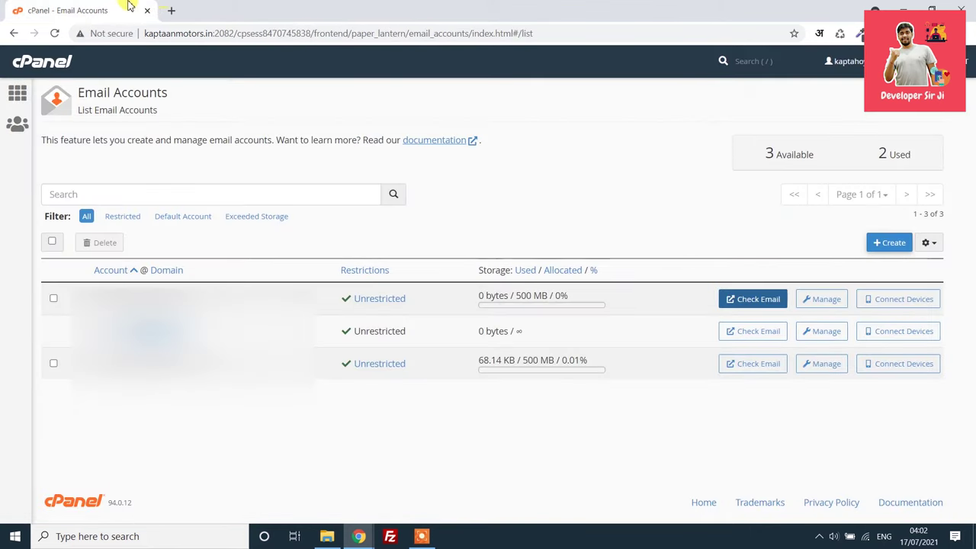
Return to the cPanel home page, search the page for "back" and open the Backup tool under Files
left_click(44, 61)
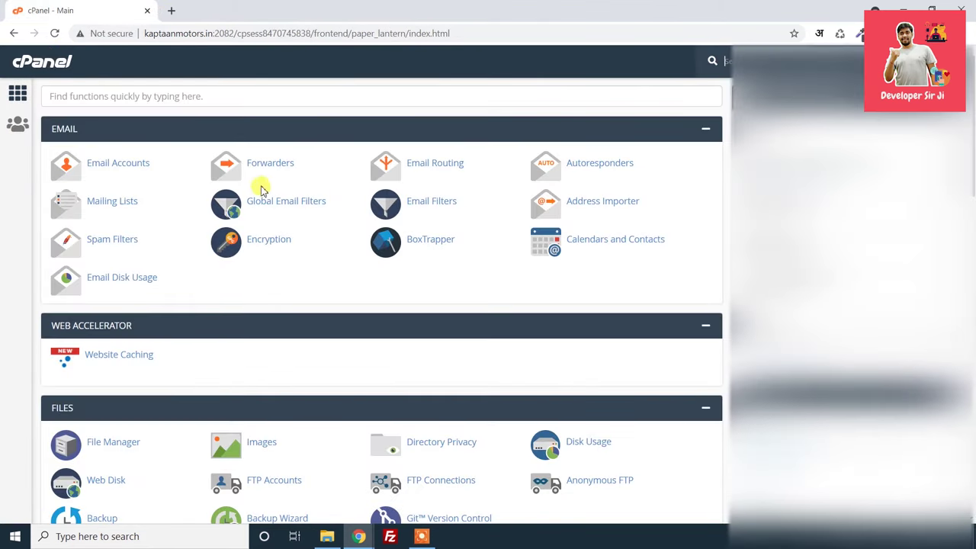
scroll(212, 305, "down", 3)
scroll(204, 336, "down", 1)
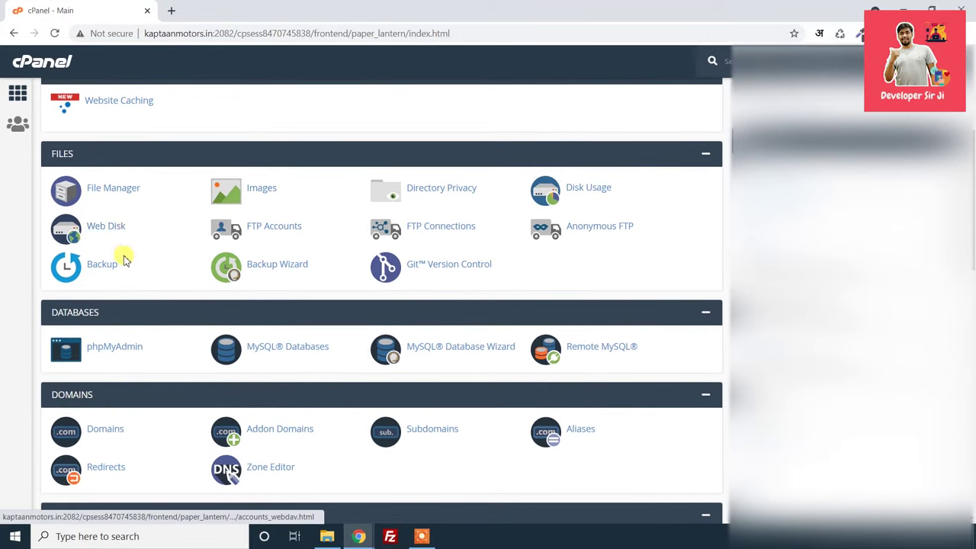
scroll(156, 249, "up", 1)
scroll(157, 249, "up", 3)
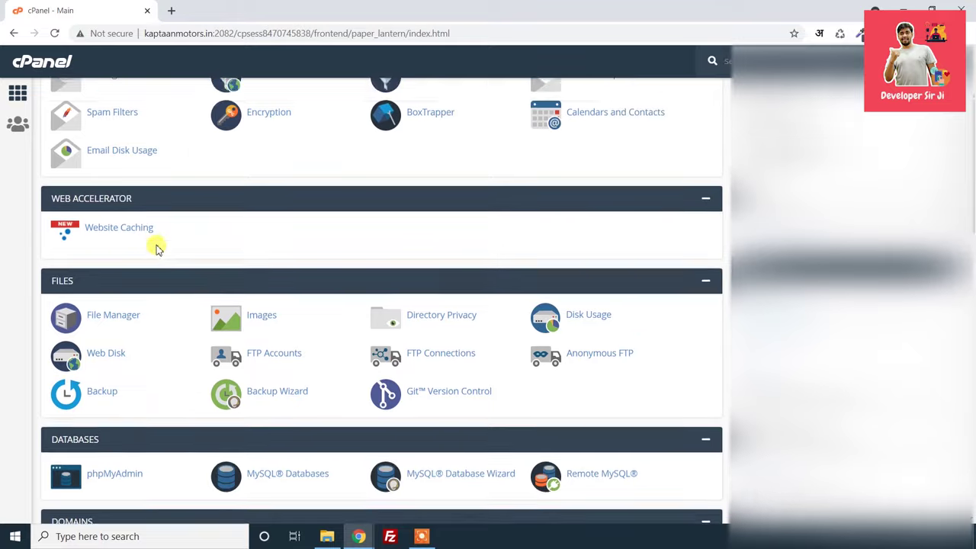
scroll(157, 250, "down", 2)
scroll(157, 250, "down", 4)
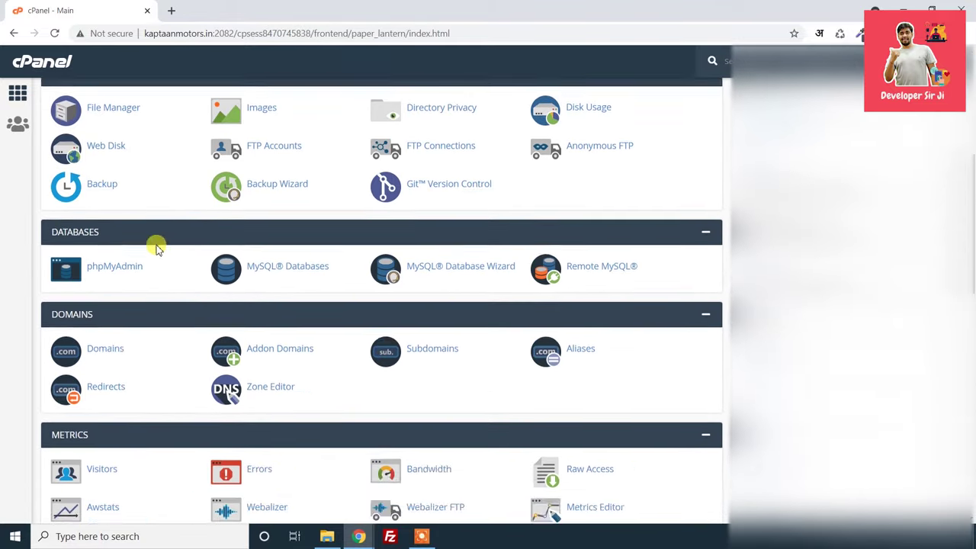
key("ctrl+f")
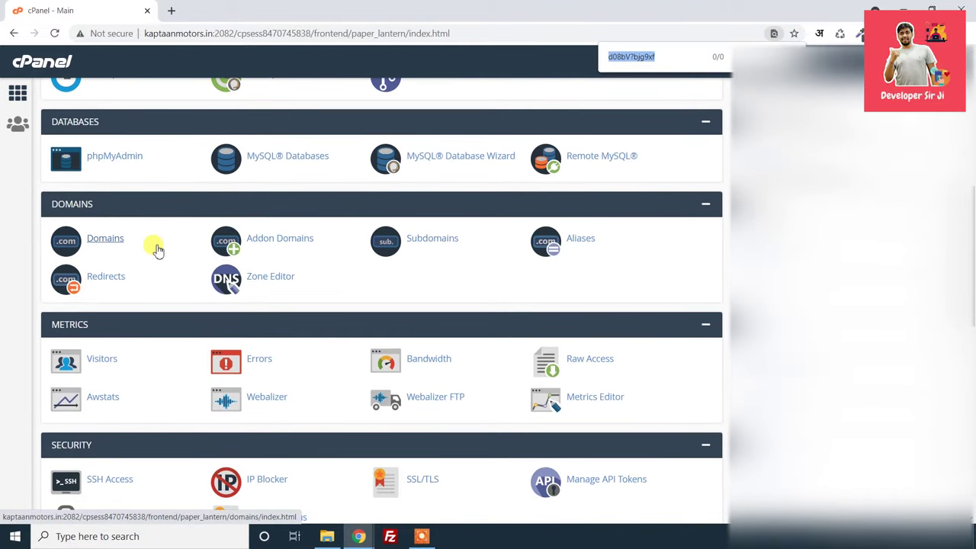
type("back")
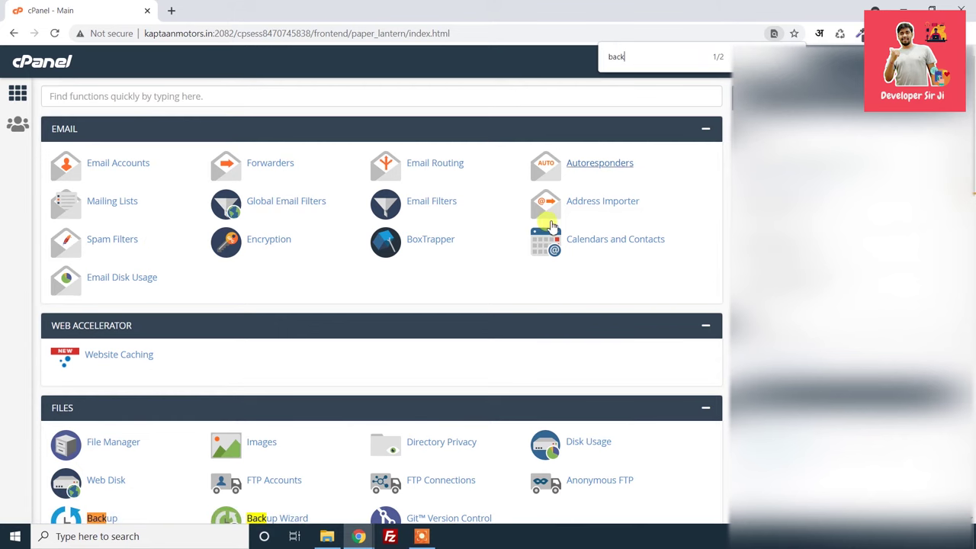
scroll(552, 226, "down", 3)
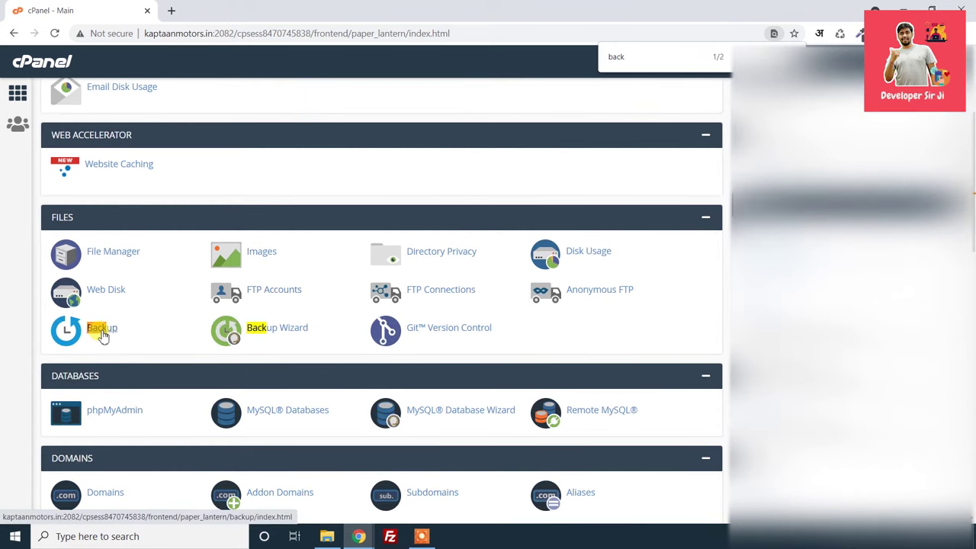
left_click(107, 335)
left_click(95, 330)
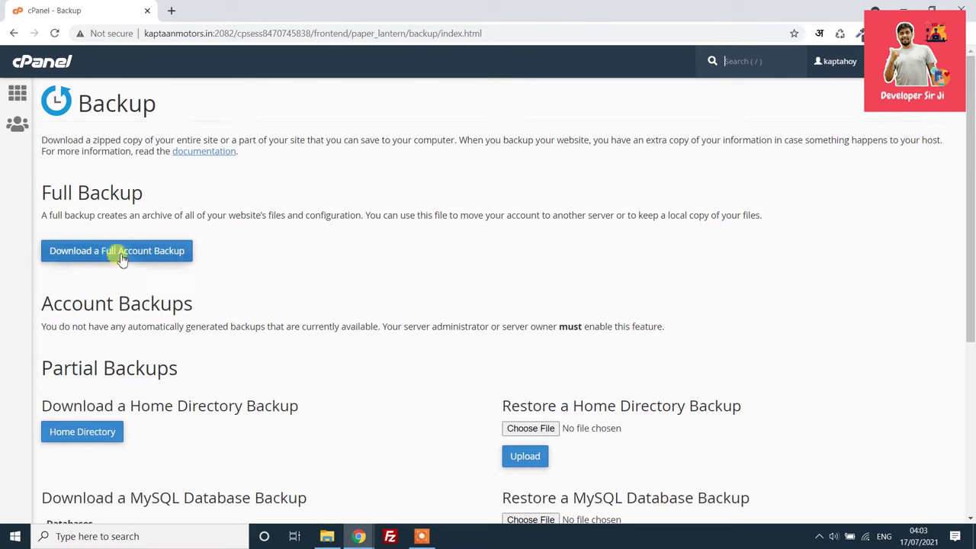
Open the full account backup form and check the backup destination options, keeping Home Directory selected
left_click(120, 251)
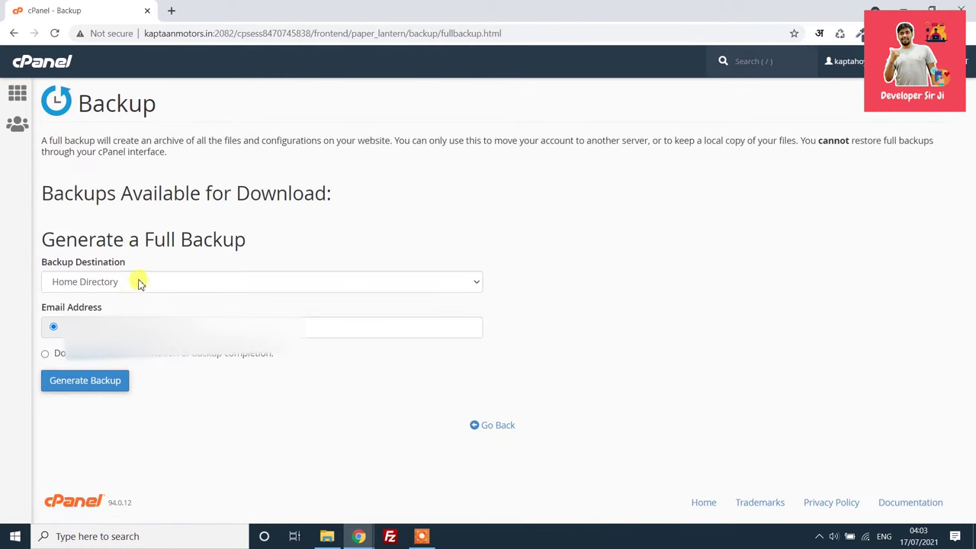
left_click(140, 282)
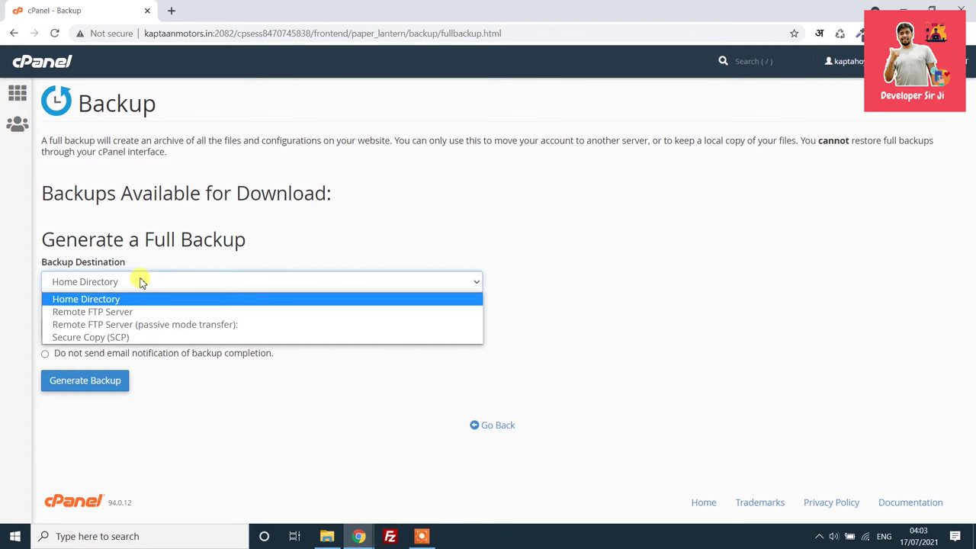
left_click(175, 267)
left_click(150, 282)
left_click(149, 278)
Clear the notification email address and generate the full backup
key("Tab")
key("ctrl+a")
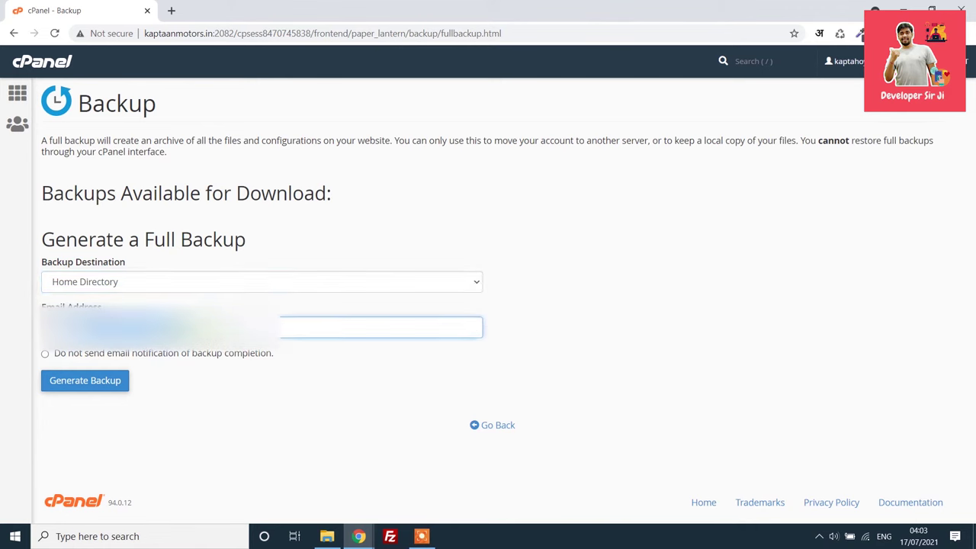
key("BackSpace")
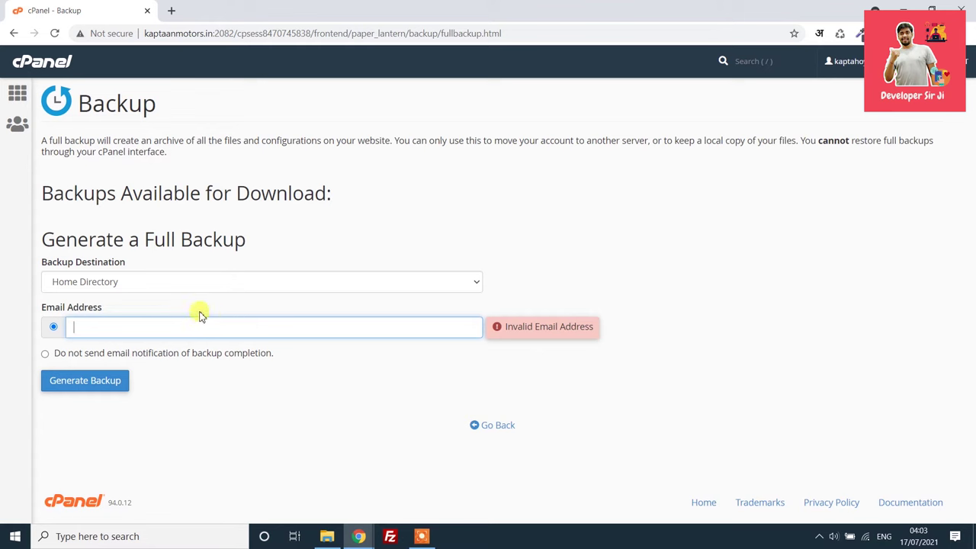
left_click(86, 381)
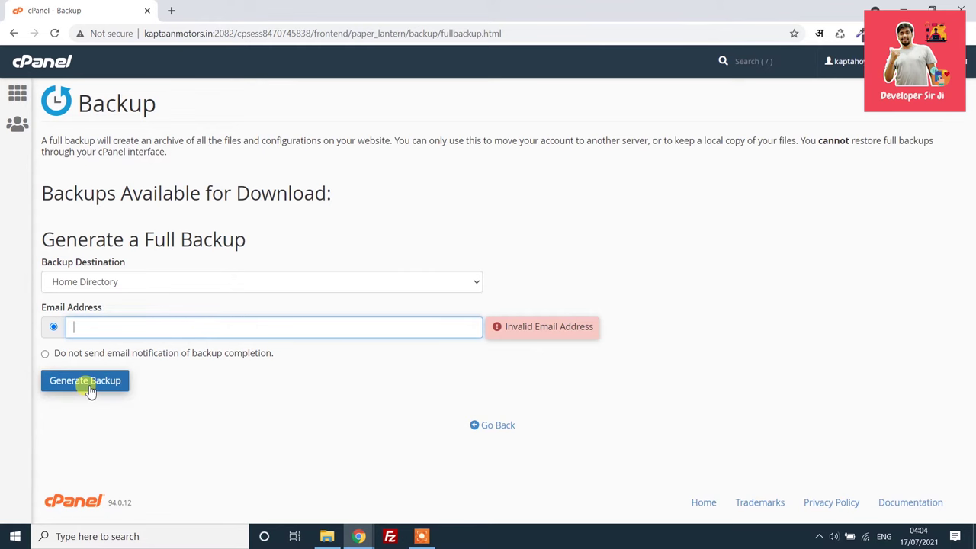
left_click(90, 386)
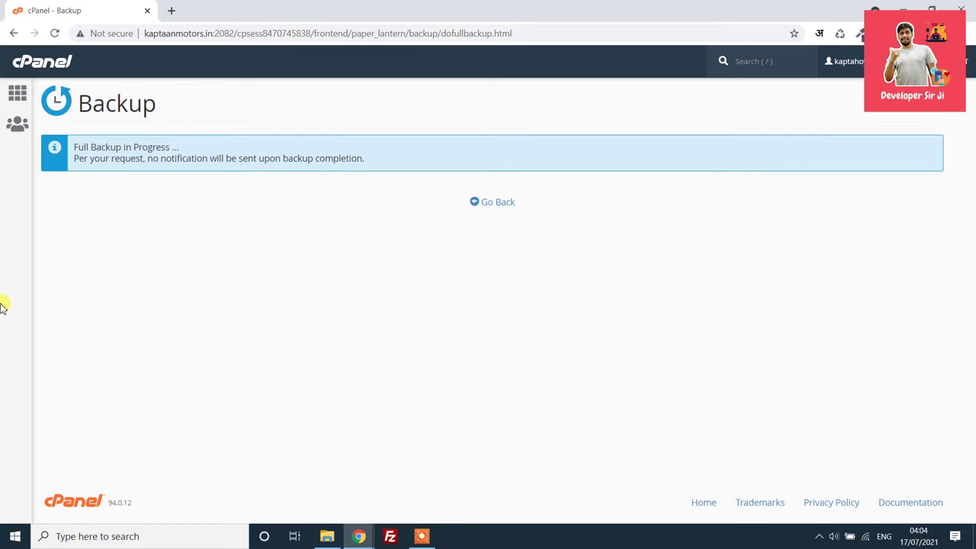
Open File Manager from the cPanel home page and look for the backup archive in the home directory
left_click(36, 67)
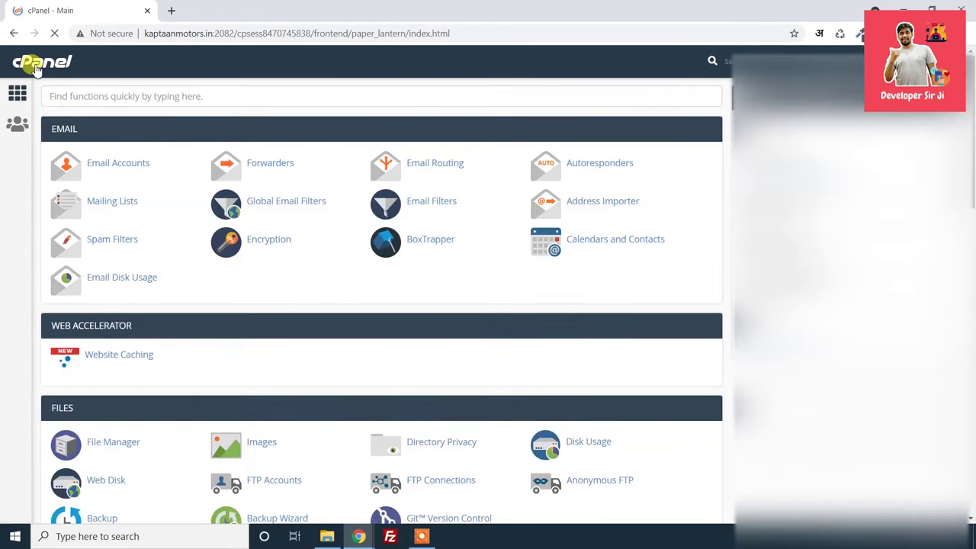
left_click(109, 444)
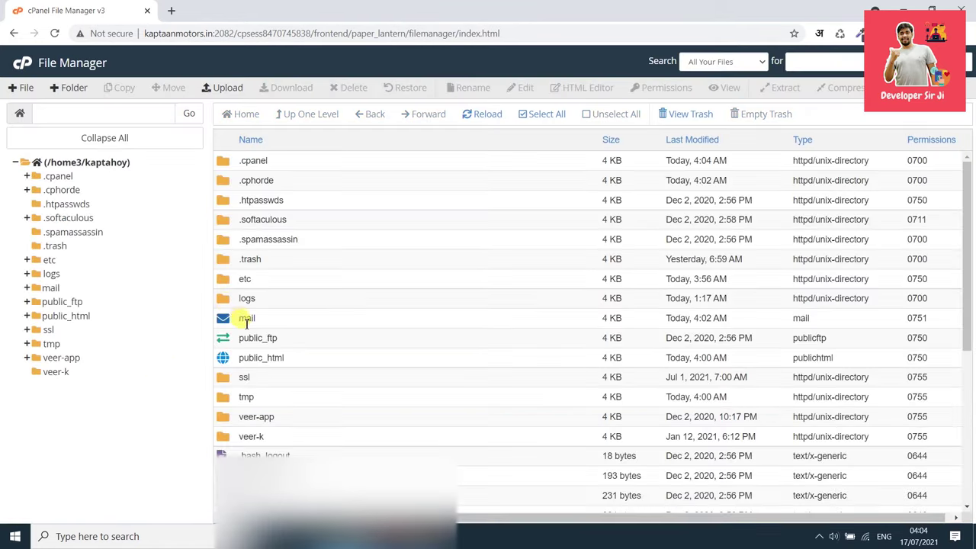
scroll(244, 321, "down", 4)
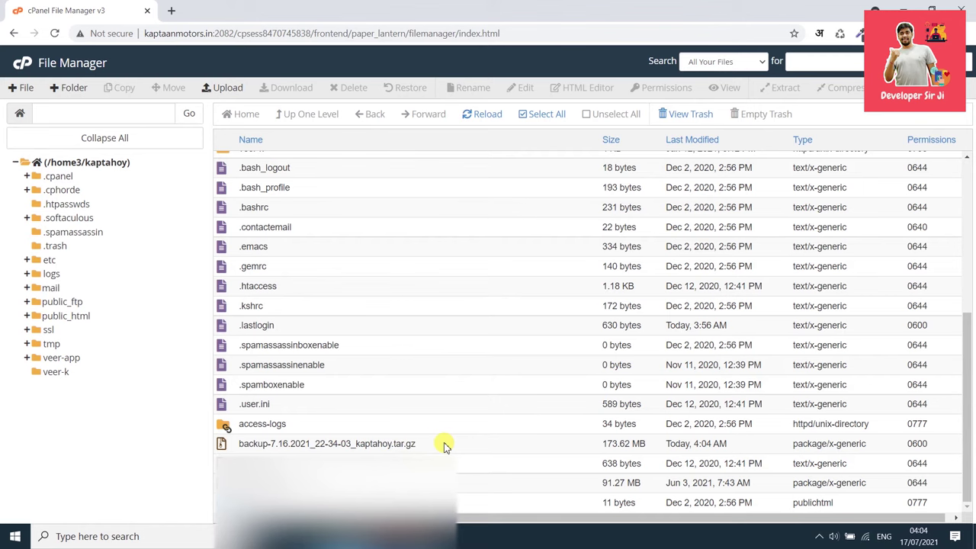
scroll(444, 443, "up", 2)
Go back to the cPanel home page and open the MySQL Databases tool
key("alt+Left")
scroll(139, 297, "down", 2)
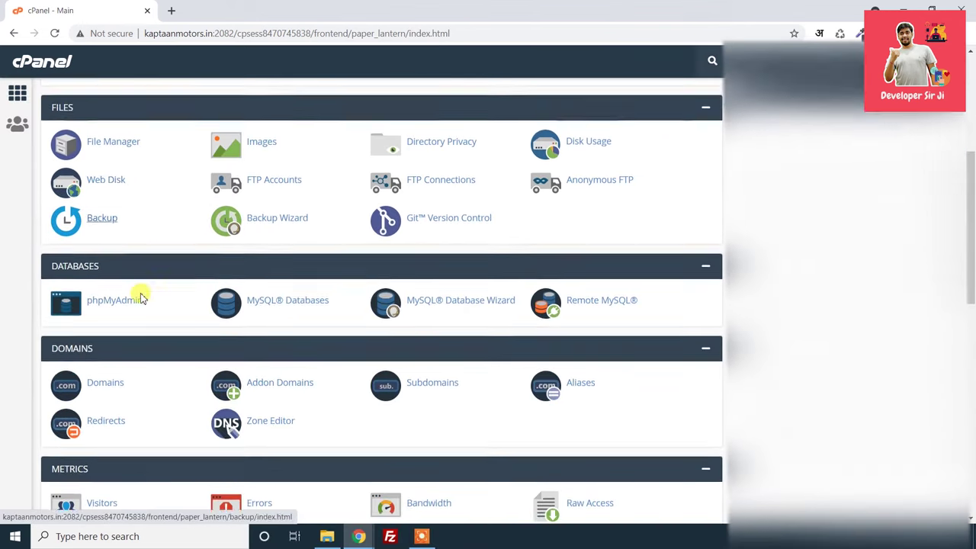
scroll(140, 297, "up", 2)
scroll(341, 201, "down", 4)
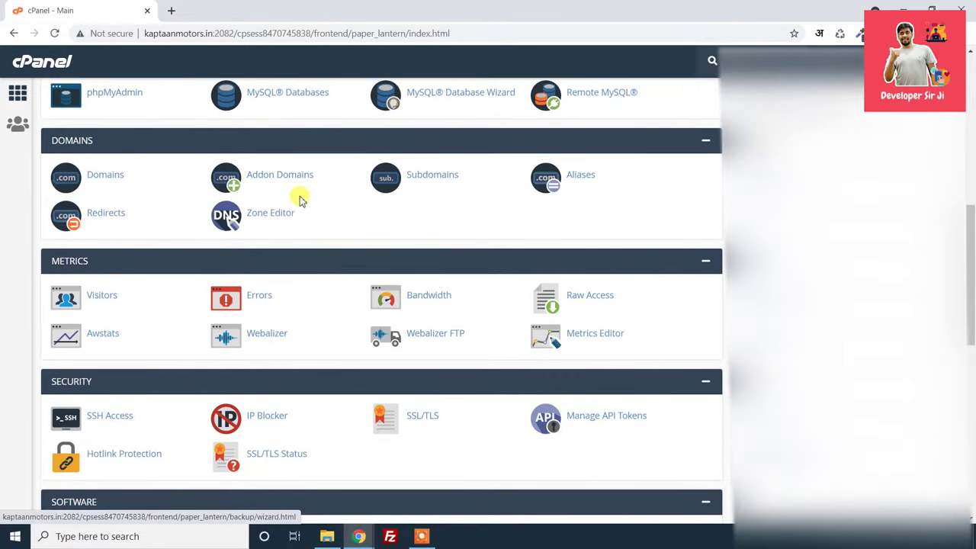
scroll(294, 196, "up", 1)
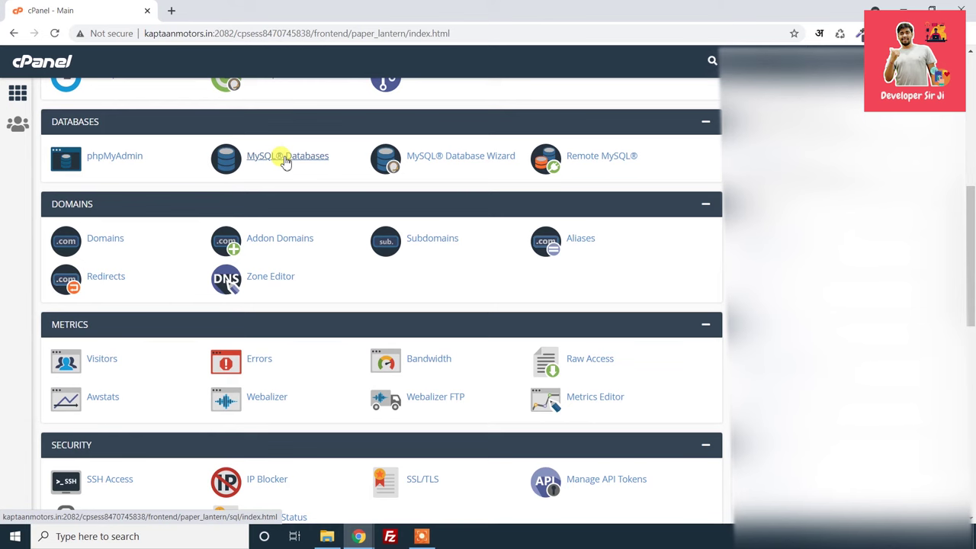
left_click(285, 160)
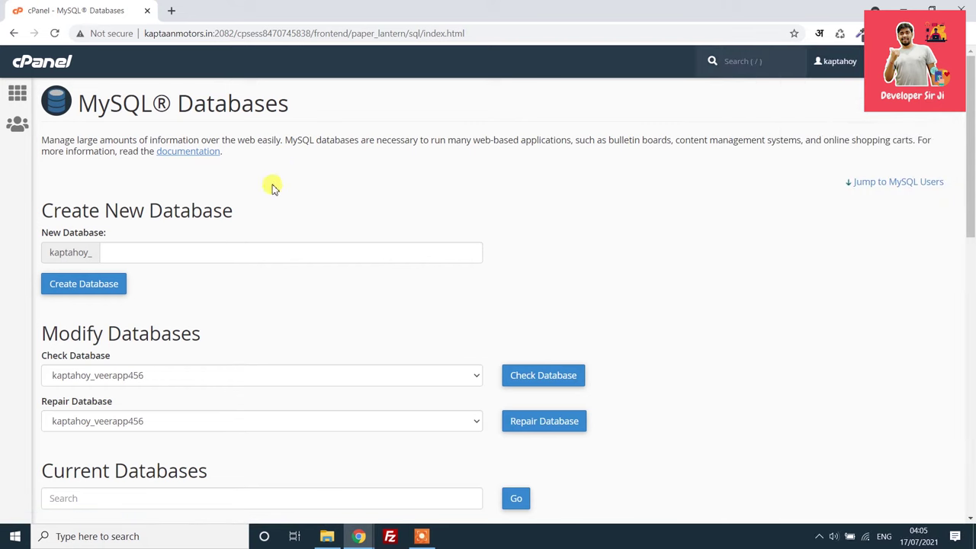
Create a new MySQL database with 123 after the account prefix and return to the databases page
left_click(165, 254)
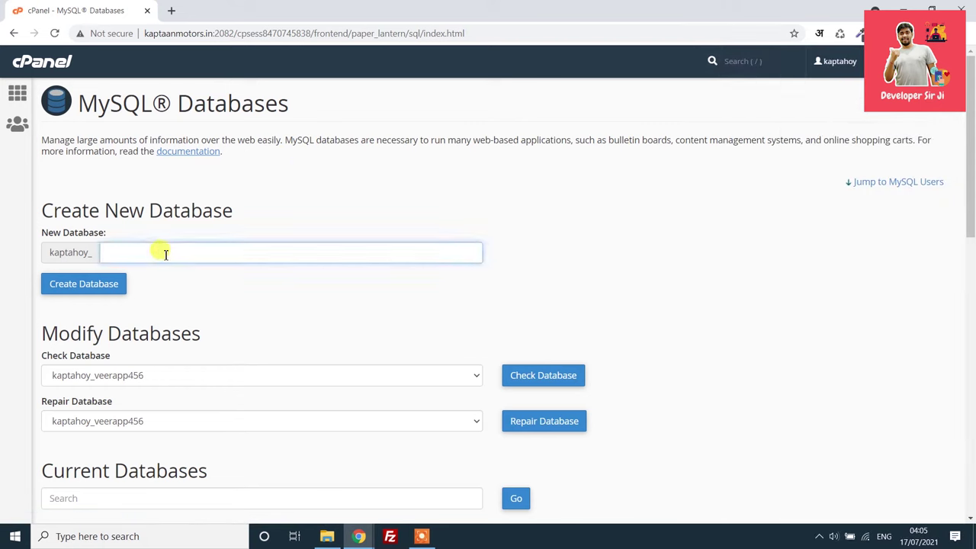
type("123")
left_click(64, 286)
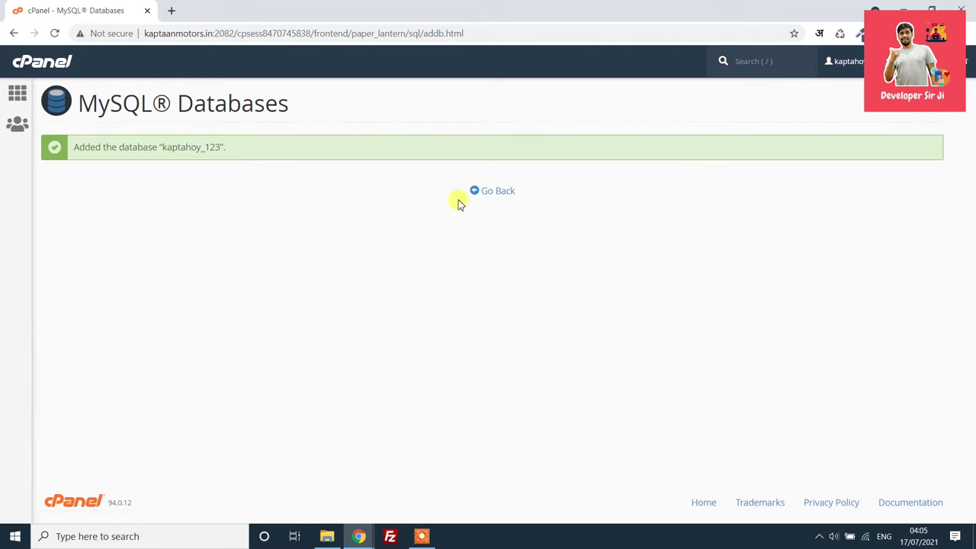
left_click(492, 192)
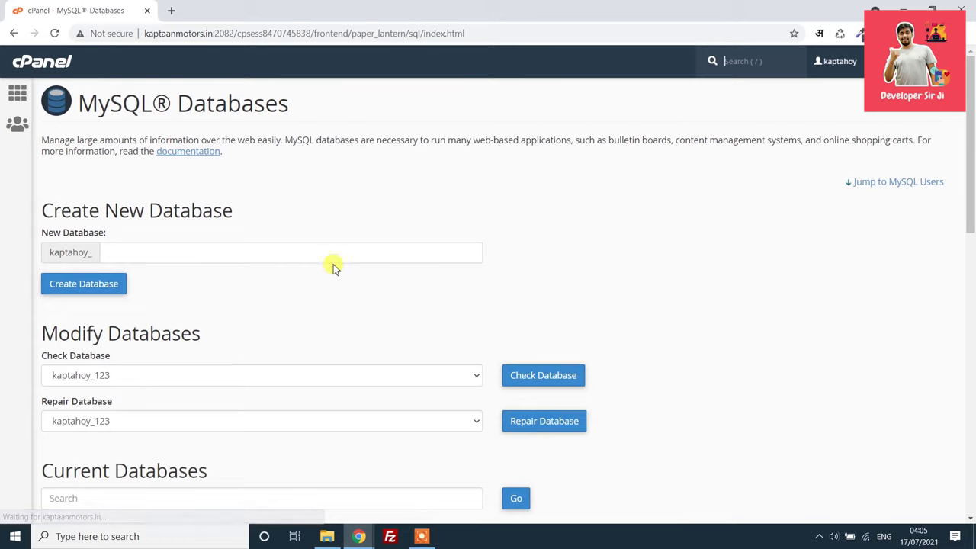
Enter 123 as the username for a new MySQL user
scroll(333, 264, "down", 3)
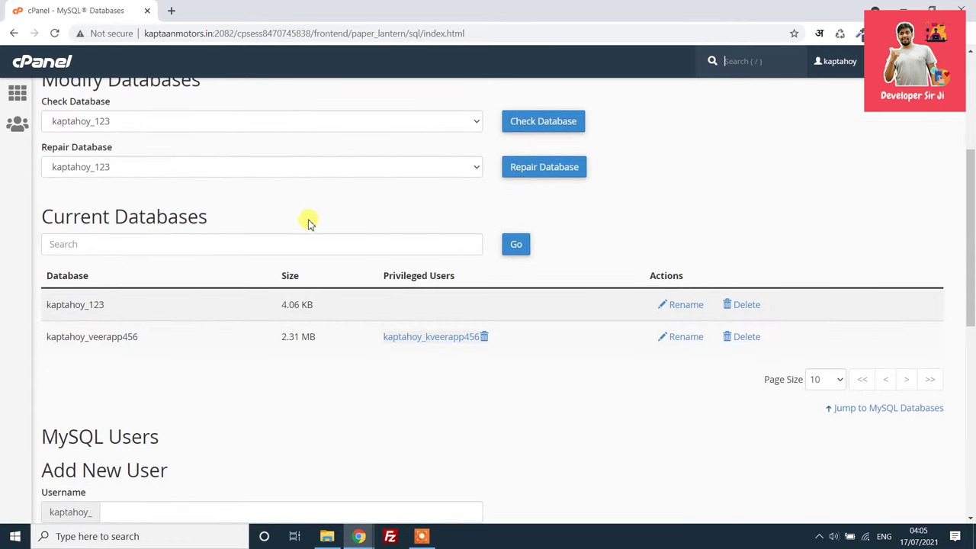
scroll(313, 221, "down", 2)
scroll(301, 228, "down", 1)
left_click(127, 325)
type("123")
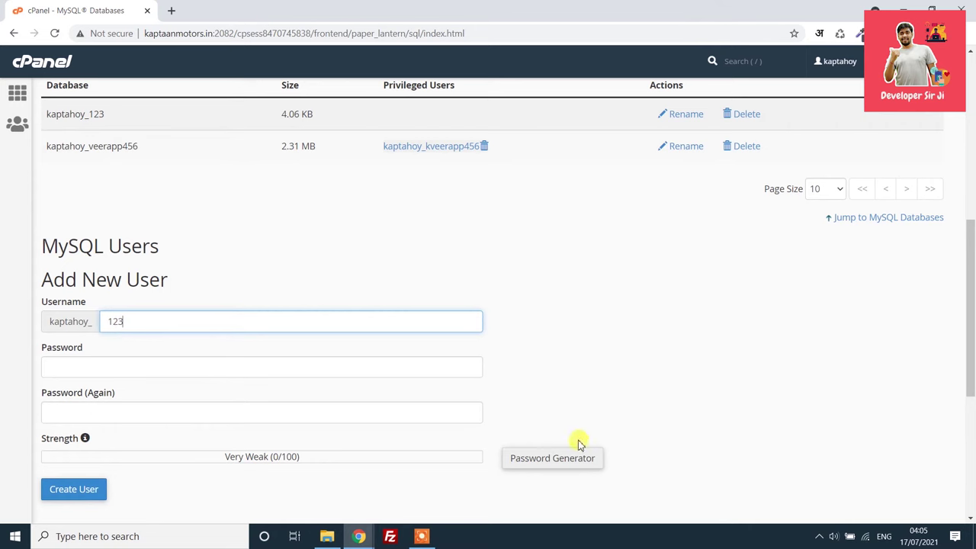
Generate a random password for the new MySQL user, mark it as copied and apply it to the password fields
left_click(567, 457)
left_click(450, 265)
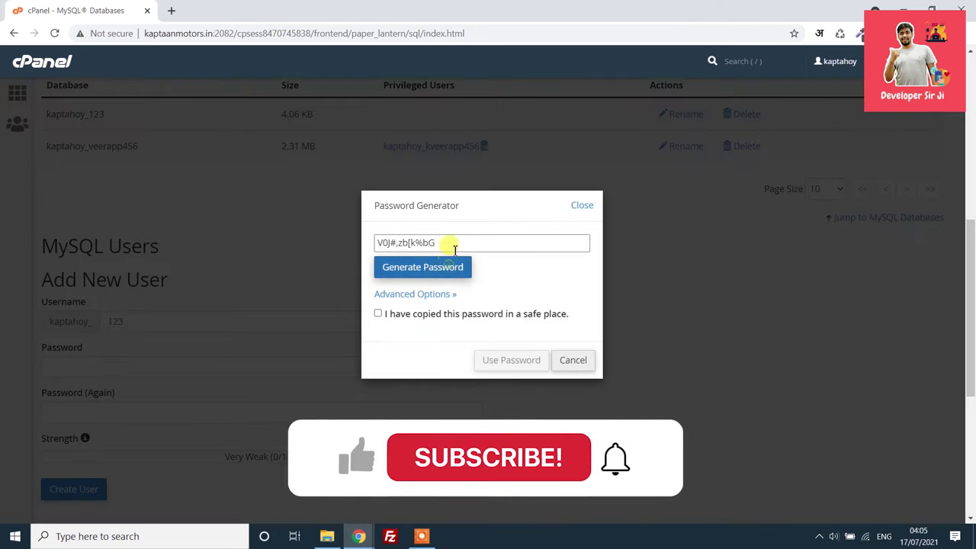
triple_click(450, 243)
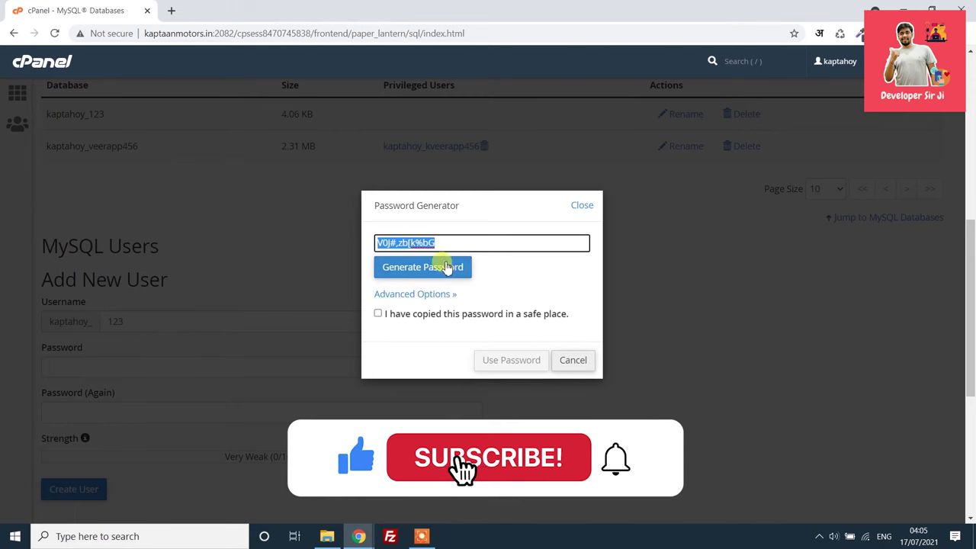
left_click(428, 313)
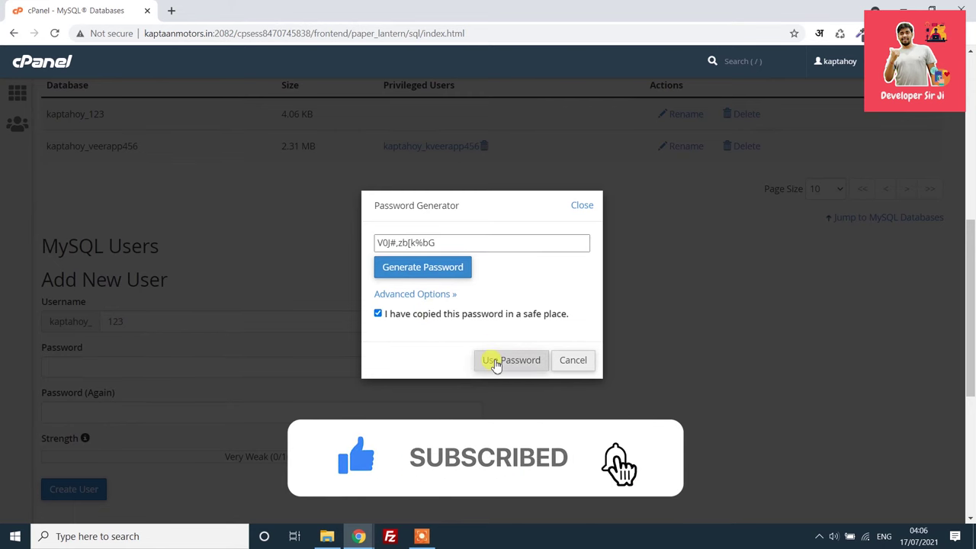
left_click(497, 362)
Create the MySQL user and return to the MySQL Databases page
scroll(292, 369, "down", 2)
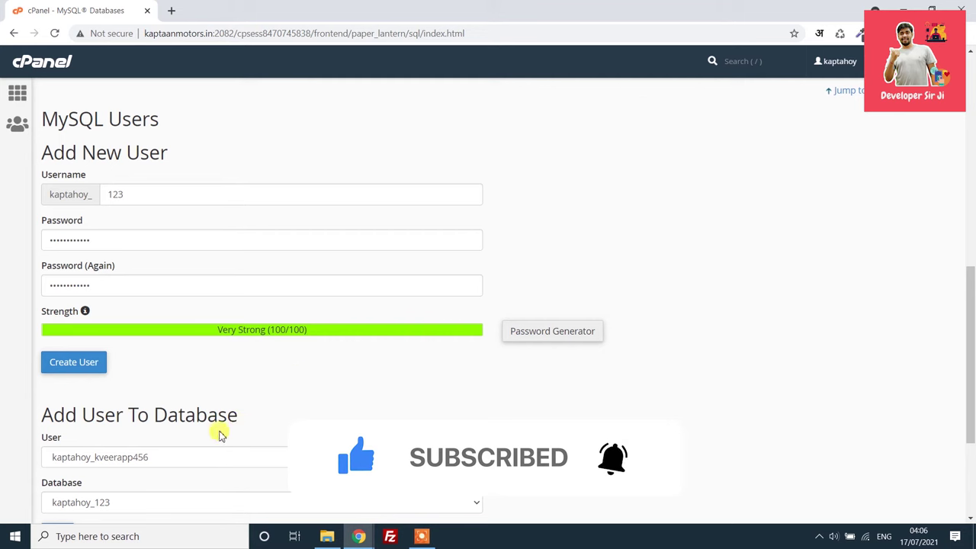
left_click(73, 363)
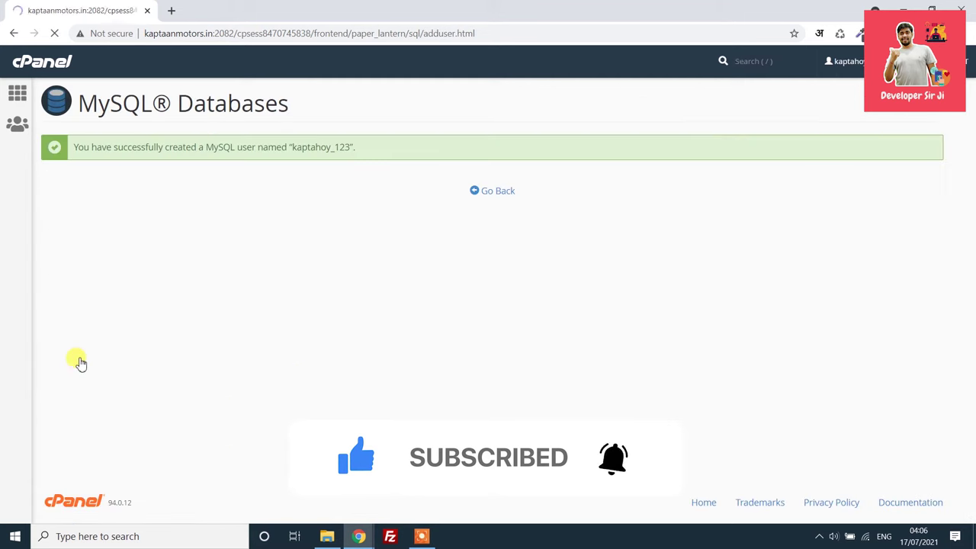
left_click(497, 194)
Add the new MySQL user ending in _123 to the database ending in _123
scroll(373, 240, "down", 4)
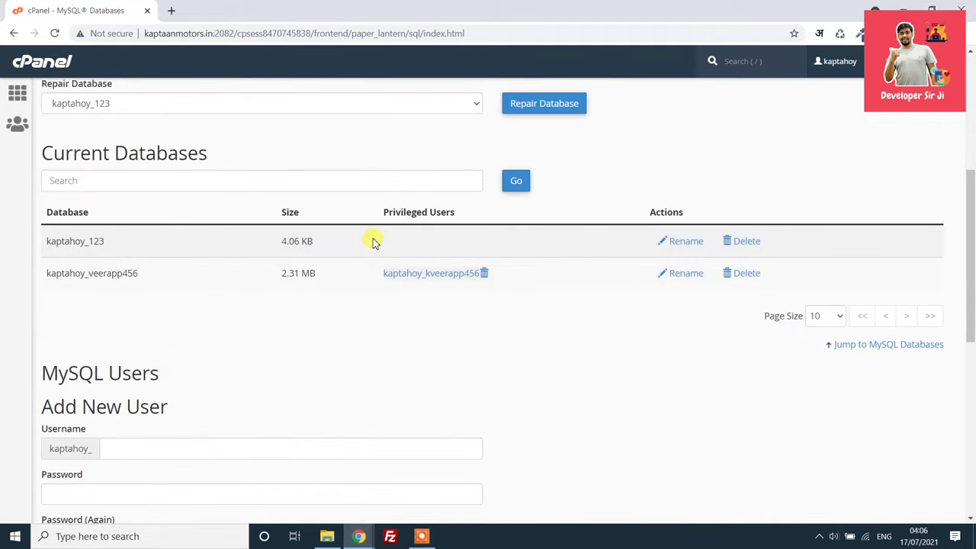
scroll(263, 296, "up", 2)
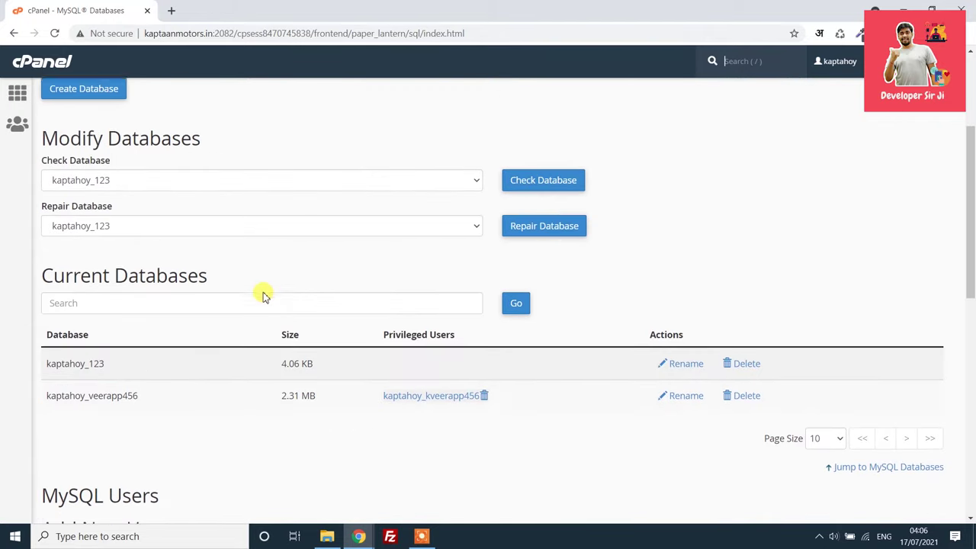
scroll(264, 296, "up", 3)
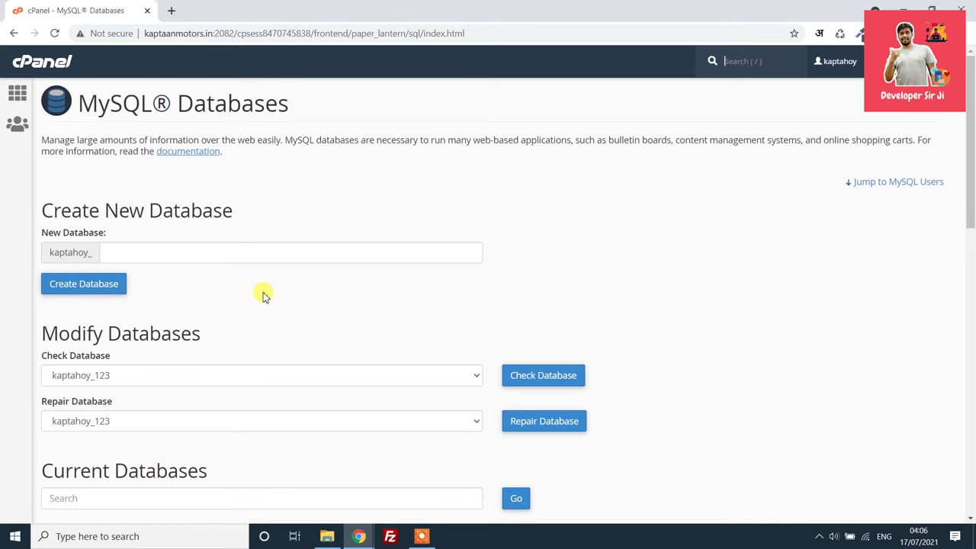
scroll(263, 296, "down", 8)
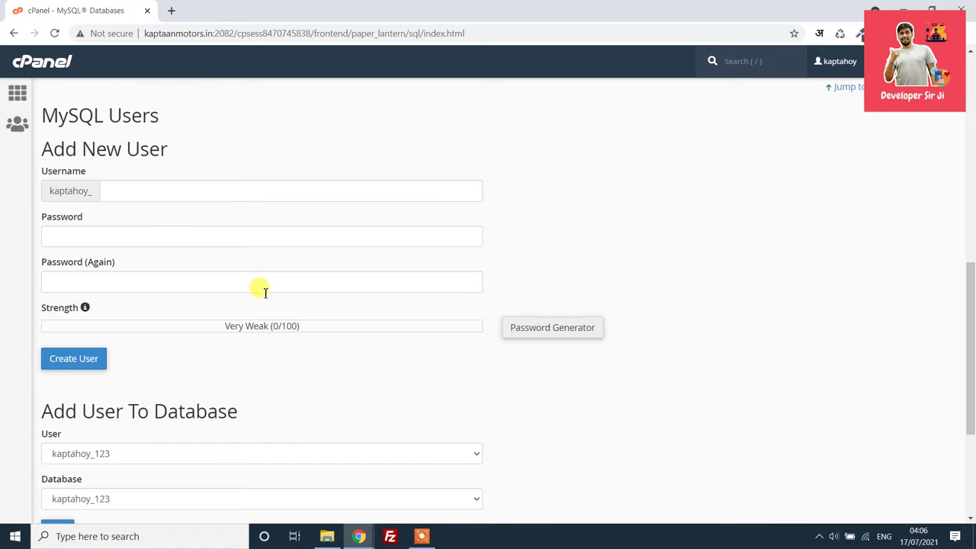
scroll(264, 292, "down", 2)
left_click(141, 325)
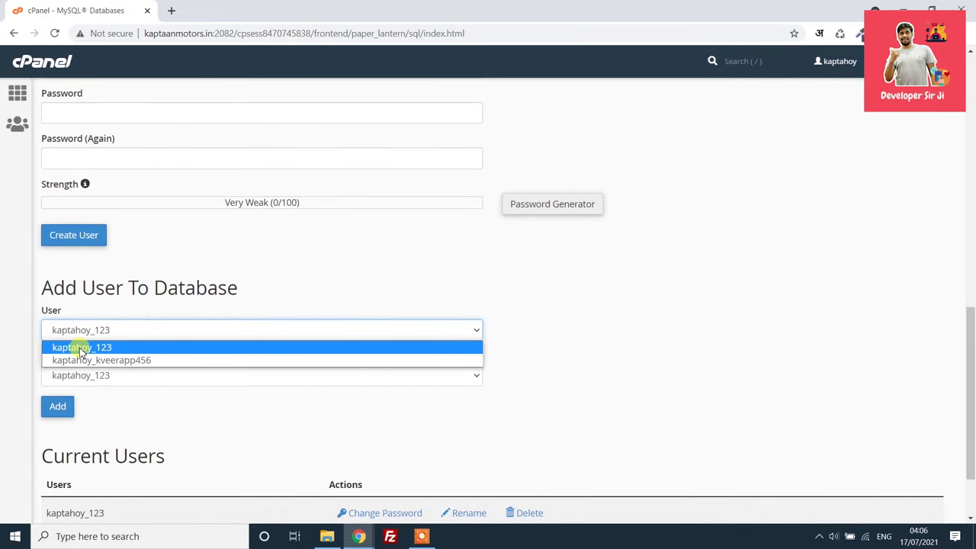
left_click(120, 347)
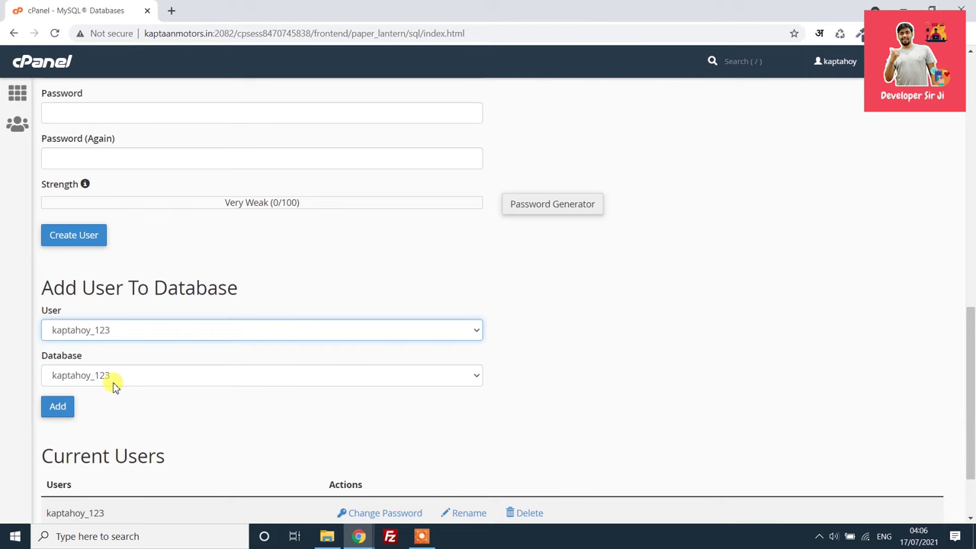
left_click(61, 409)
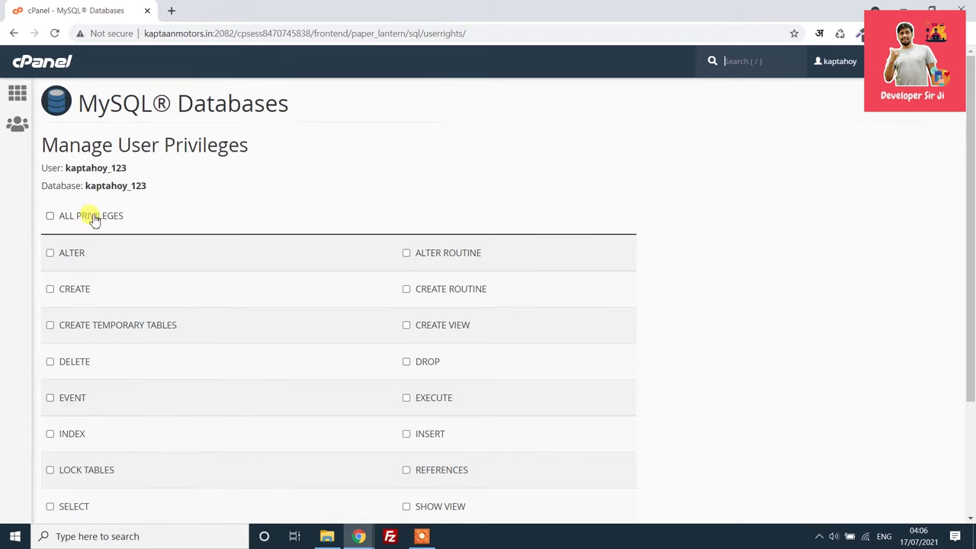
Grant the user ALL PRIVILEGES on the database and save the privilege changes
left_click(51, 216)
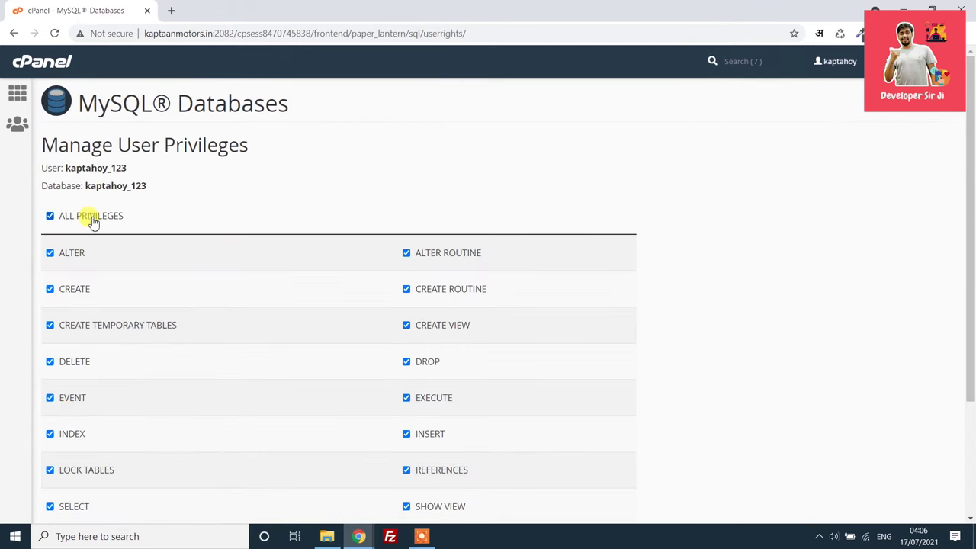
scroll(93, 221, "down", 2)
left_click(79, 429)
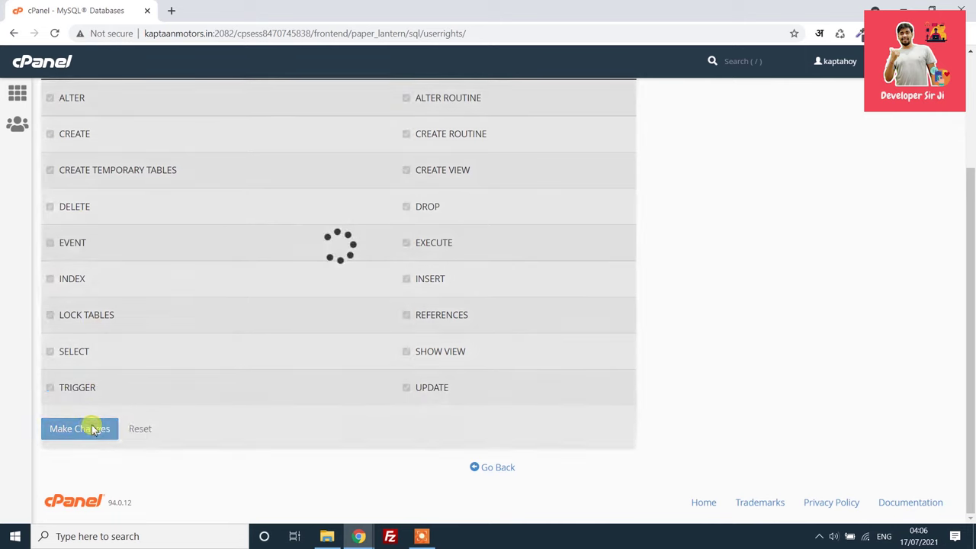
scroll(138, 360, "up", 2)
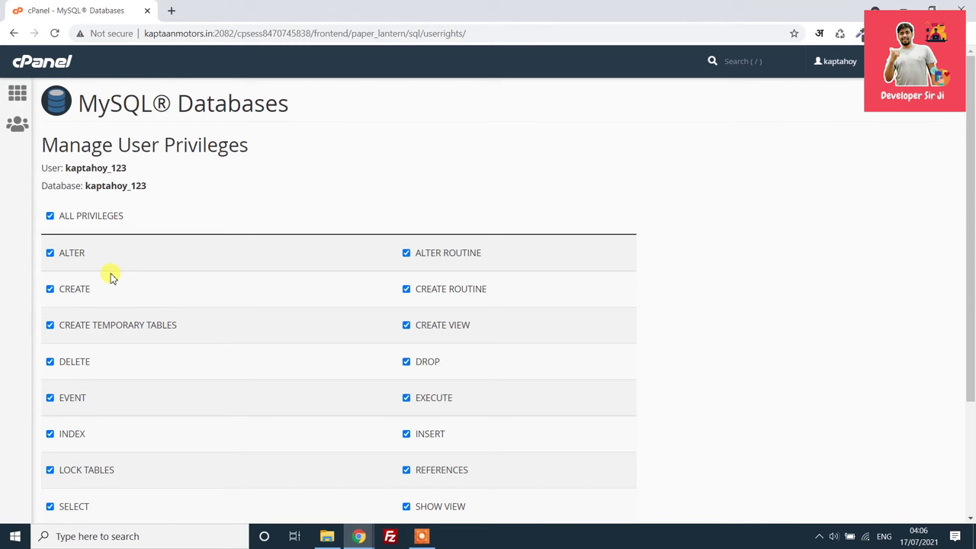
Return to the cPanel main page, launch phpMyAdmin and open the new database ending in _123
left_click(35, 61)
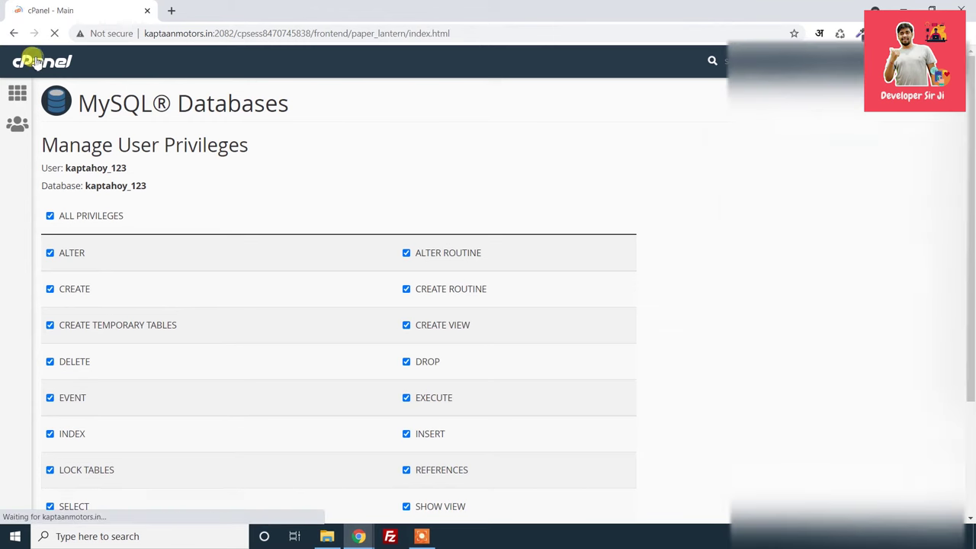
scroll(107, 279, "down", 4)
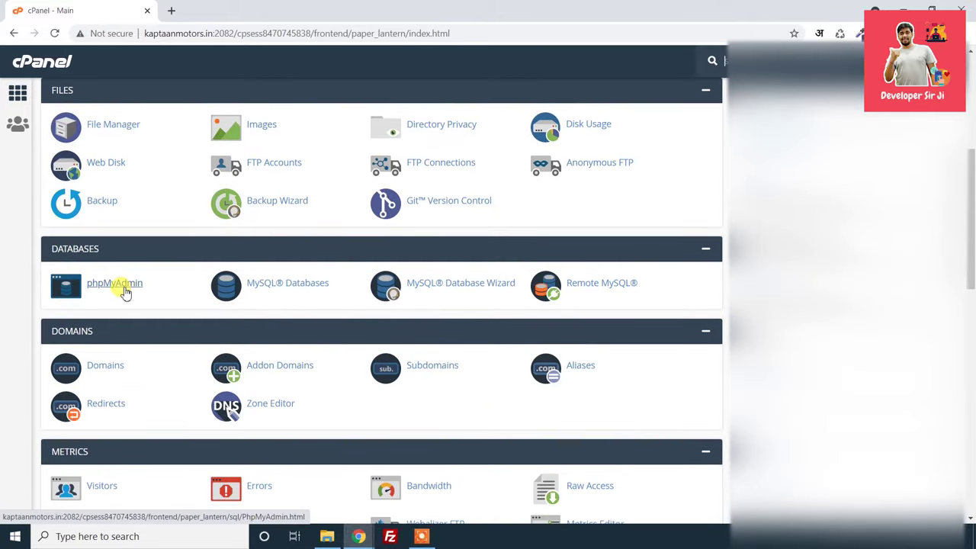
left_click(124, 291)
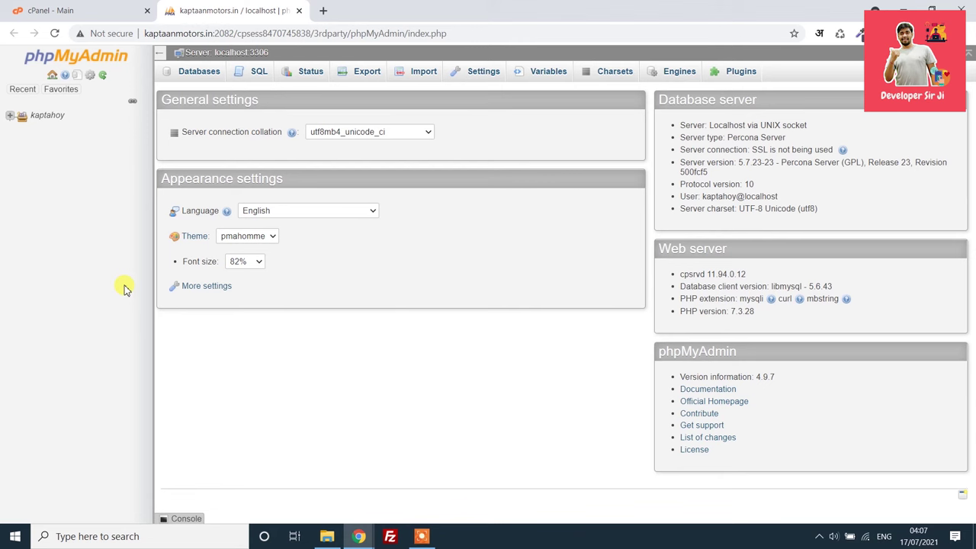
left_click(10, 118)
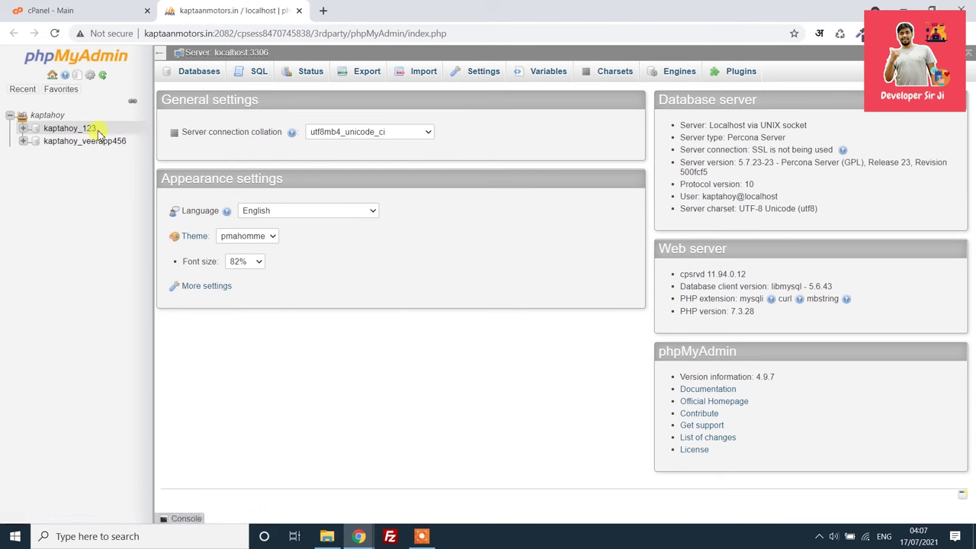
left_click(72, 132)
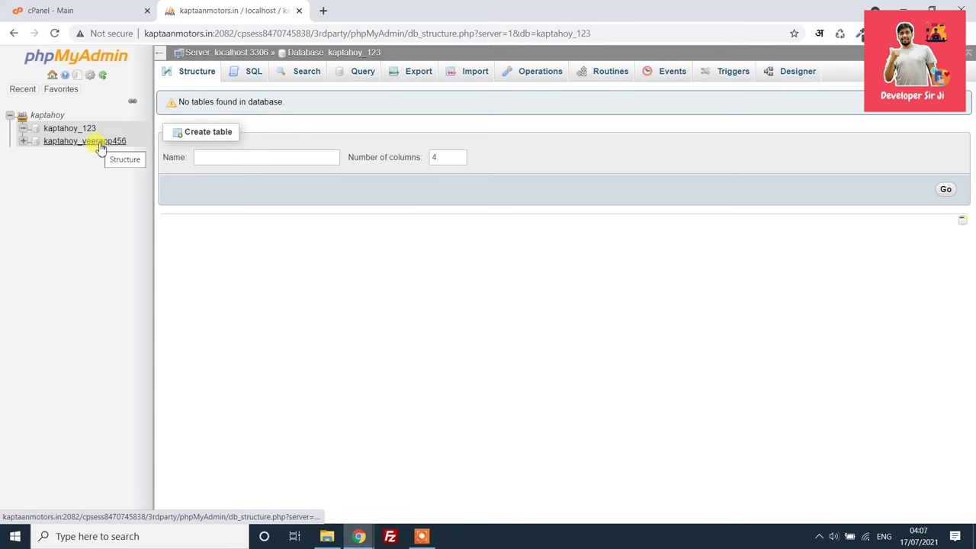
Open the existing database ending in _veerapp456 in phpMyAdmin and look through its list of tables
left_click(100, 144)
scroll(303, 191, "down", 2)
scroll(303, 196, "up", 3)
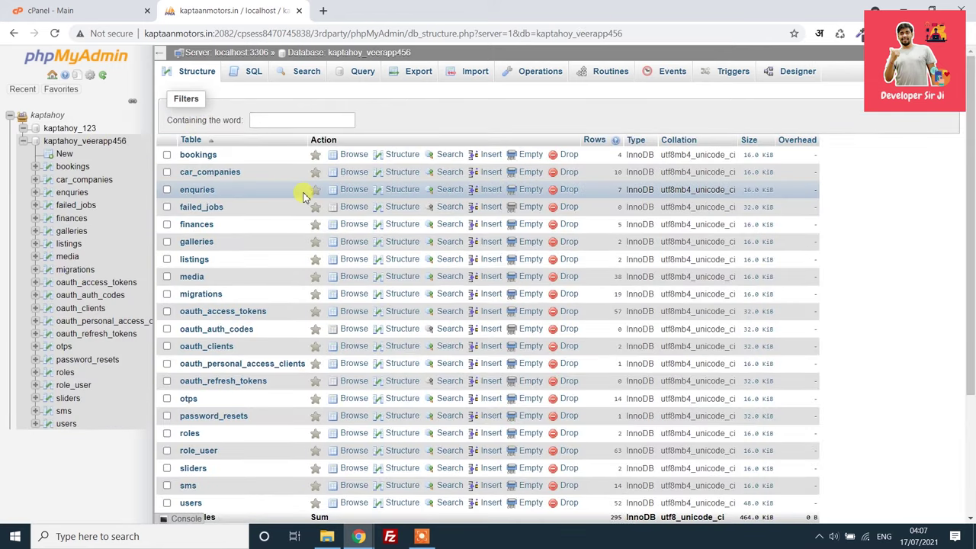
scroll(303, 197, "down", 3)
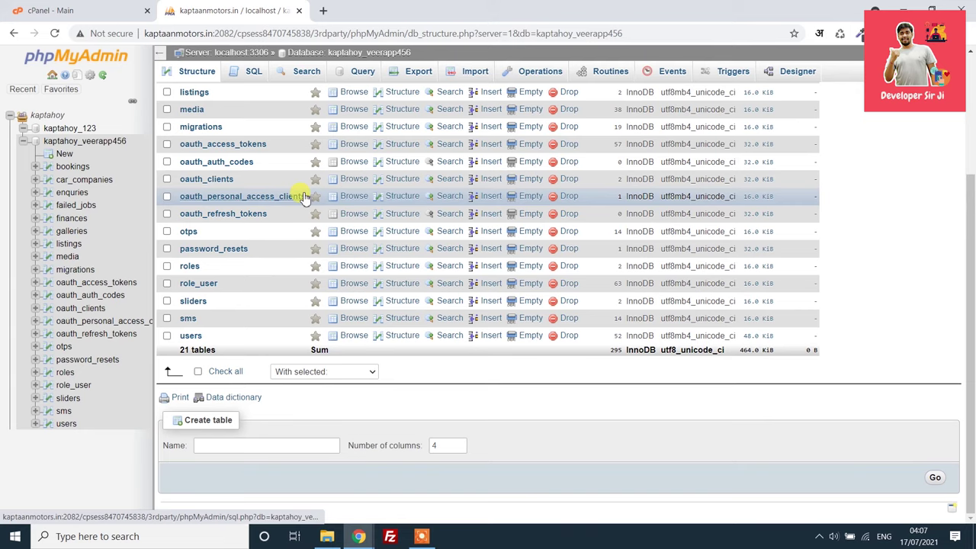
scroll(304, 197, "up", 3)
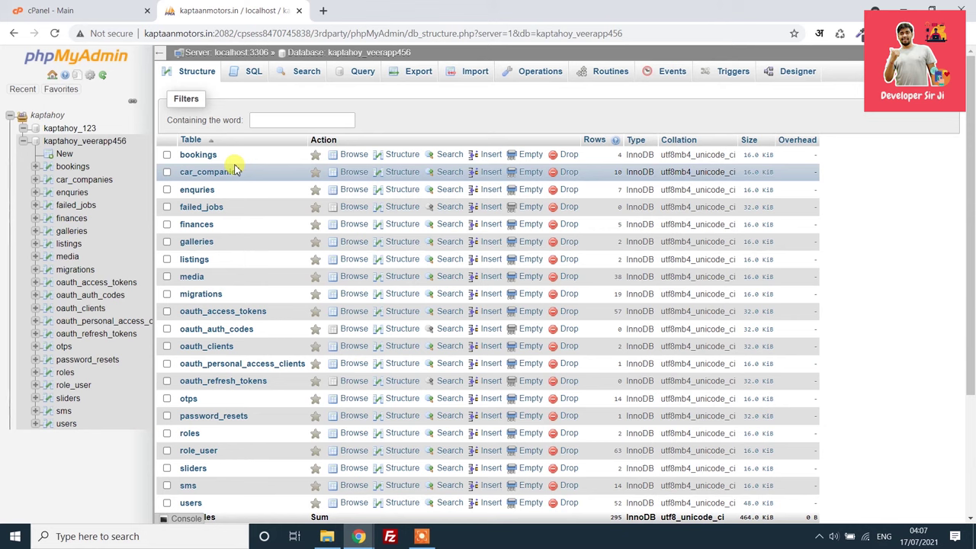
Go back to the cPanel main page and examine the feature sections from Databases down to the Softaculous Apps Installer
left_click(84, 11)
scroll(208, 249, "down", 1)
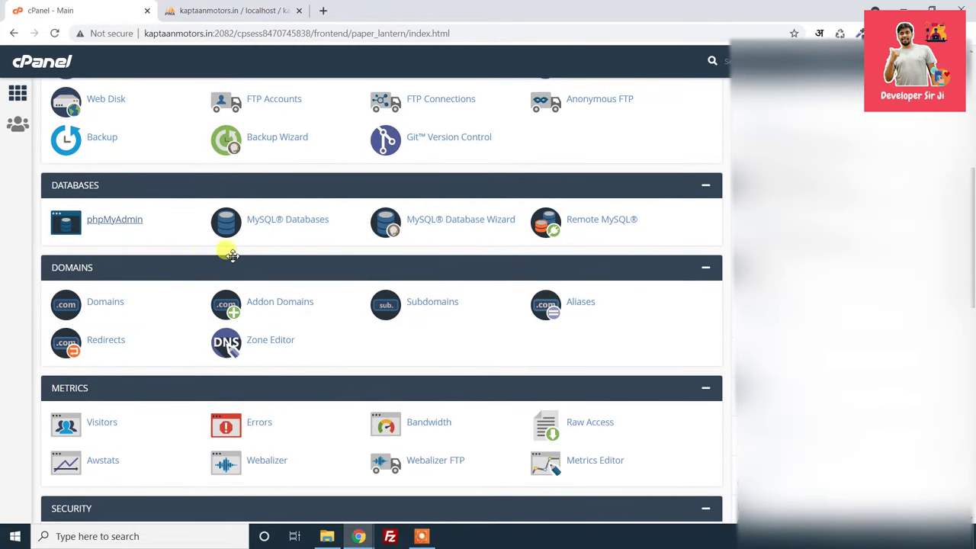
scroll(393, 267, "down", 1)
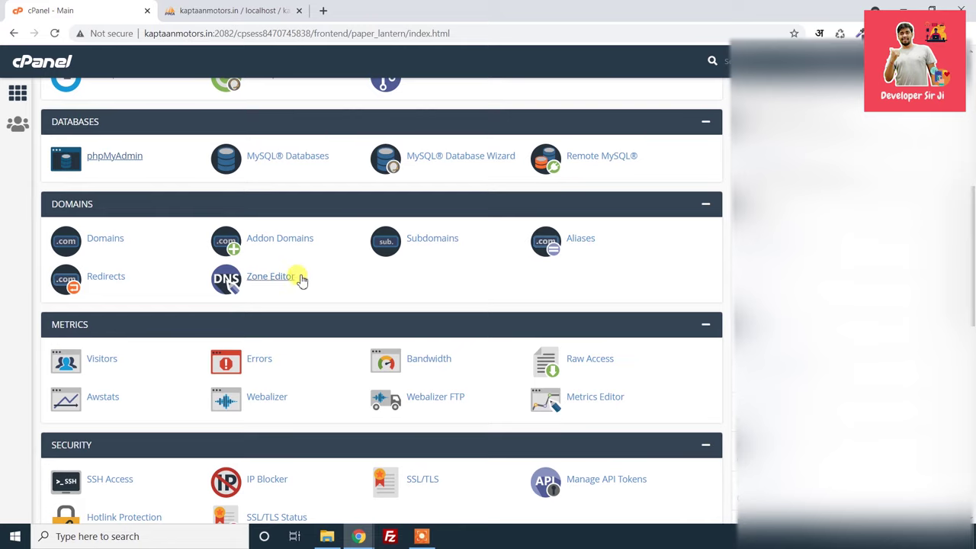
scroll(301, 279, "down", 2)
scroll(301, 278, "down", 2)
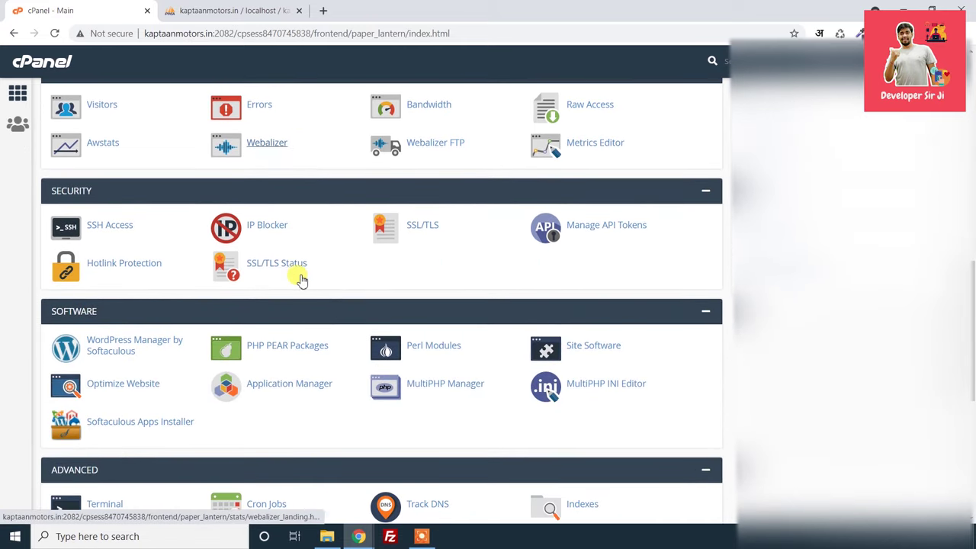
scroll(298, 284, "down", 2)
scroll(301, 283, "down", 2)
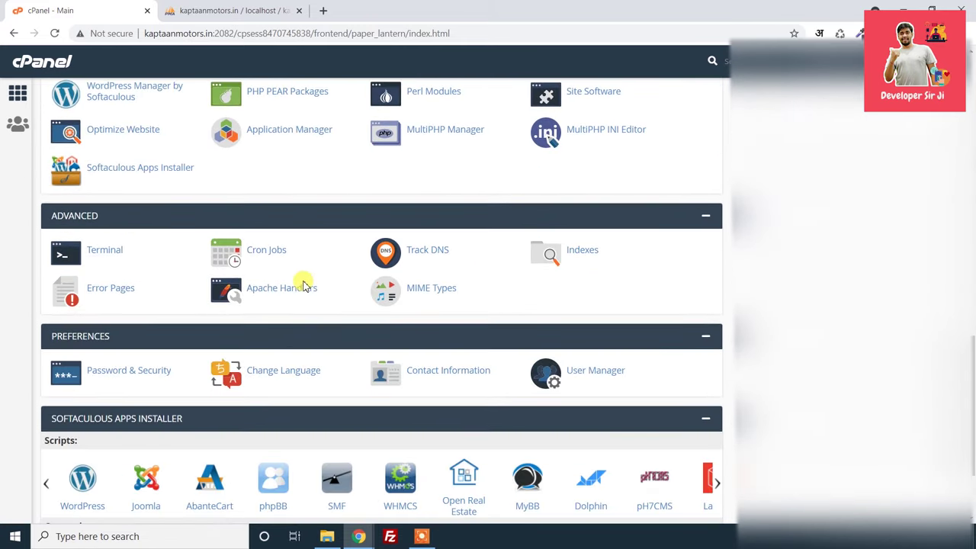
scroll(424, 305, "down", 2)
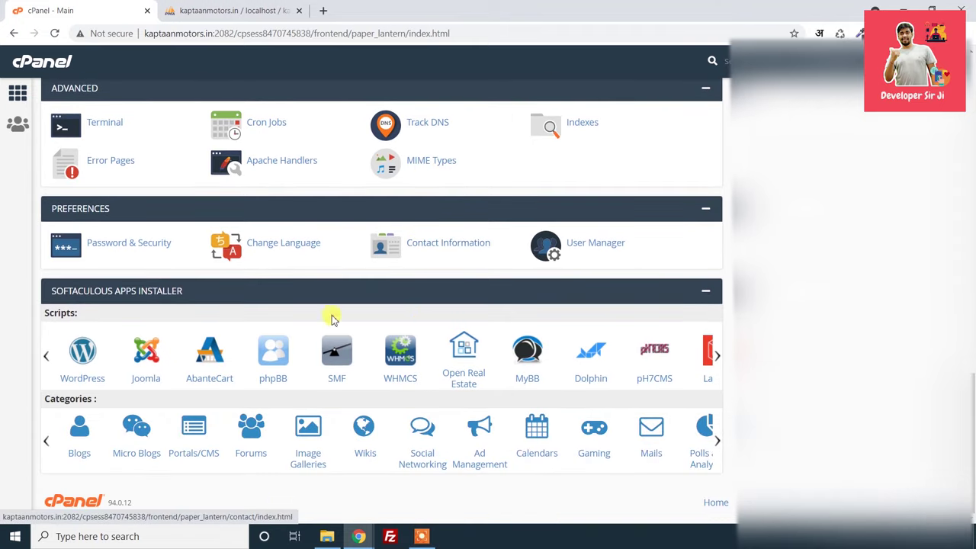
Open MultiPHP Manager, select the listed domain and examine the PHP versions available for it
scroll(257, 258, "up", 1)
scroll(258, 259, "up", 4)
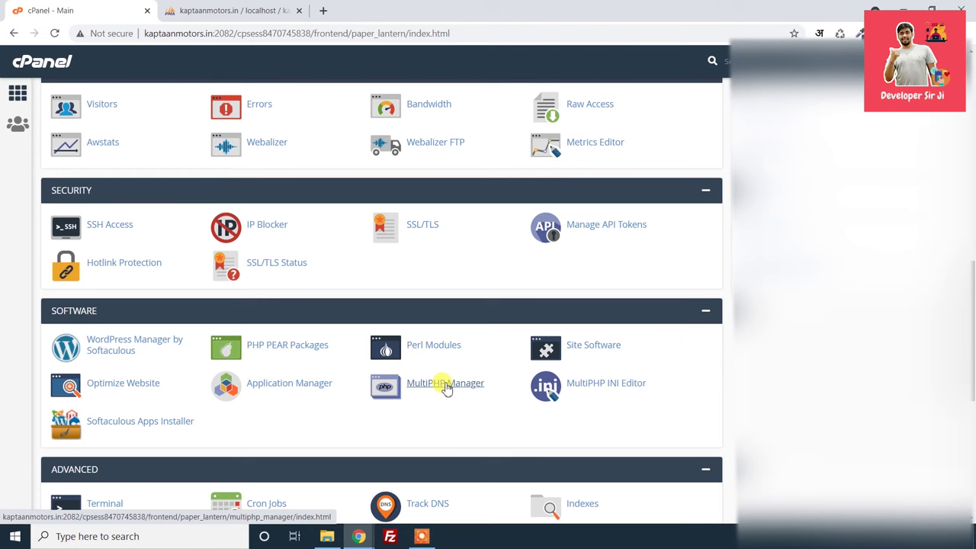
left_click(445, 384)
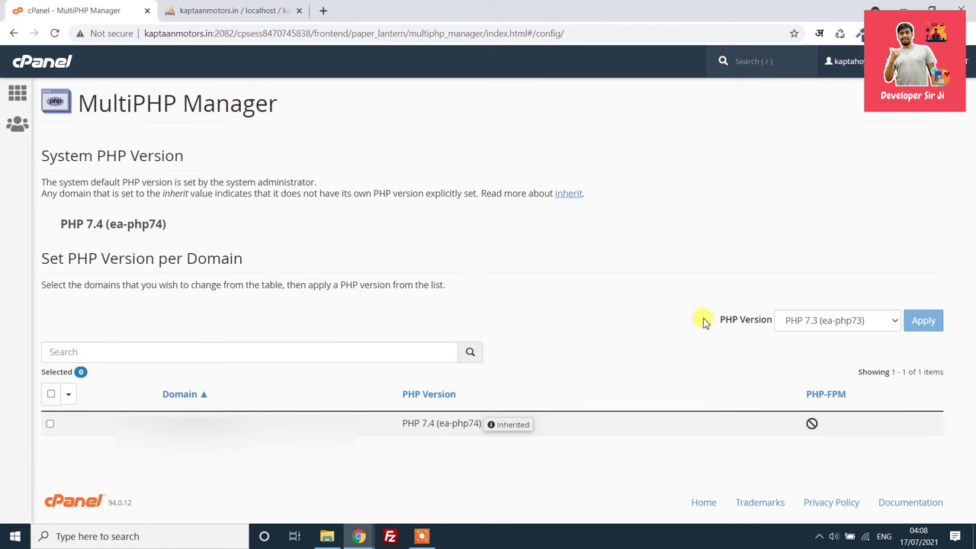
left_click(822, 324)
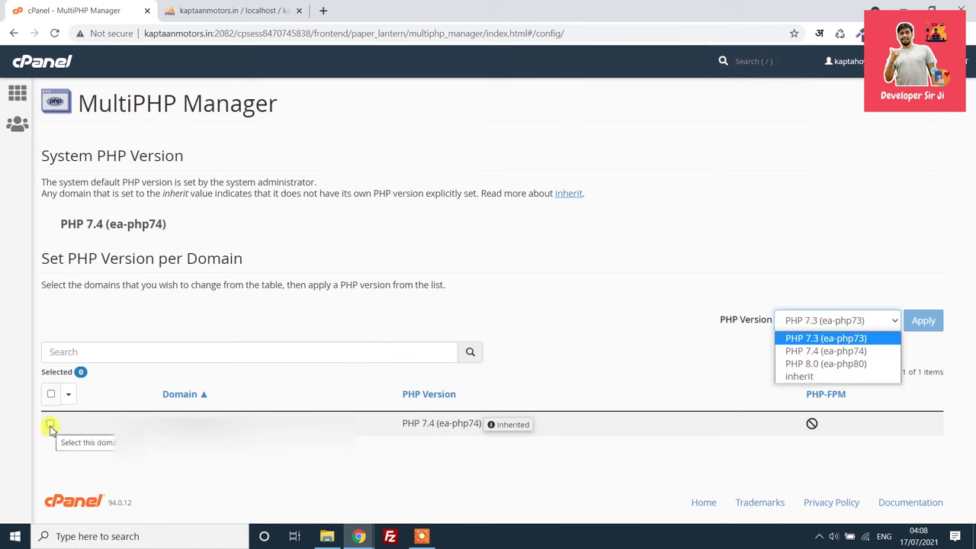
left_click(50, 428)
left_click(49, 427)
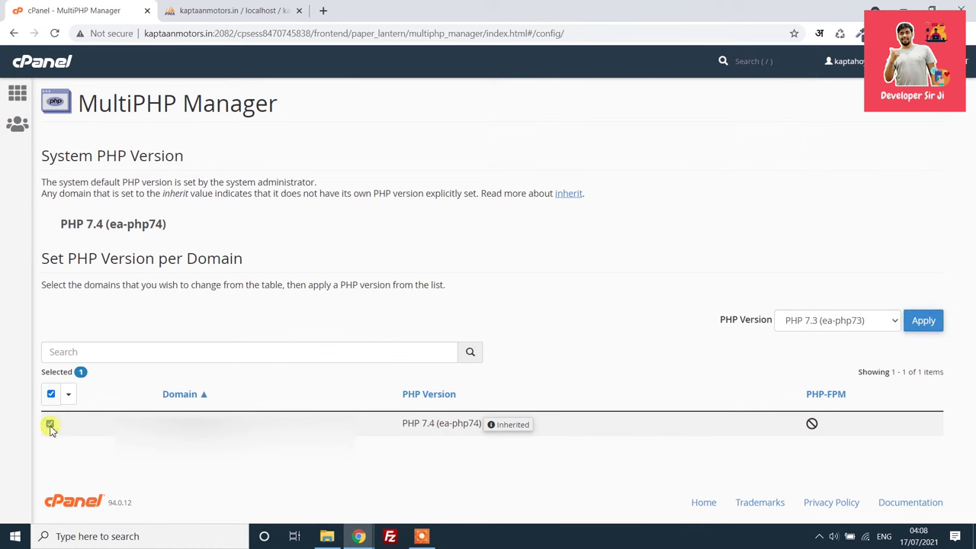
left_click(889, 322)
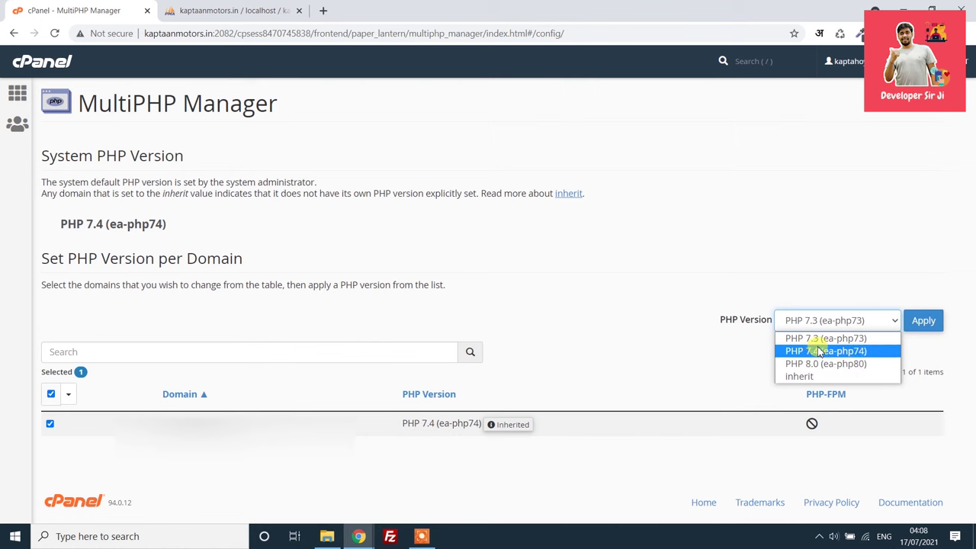
left_click(861, 288)
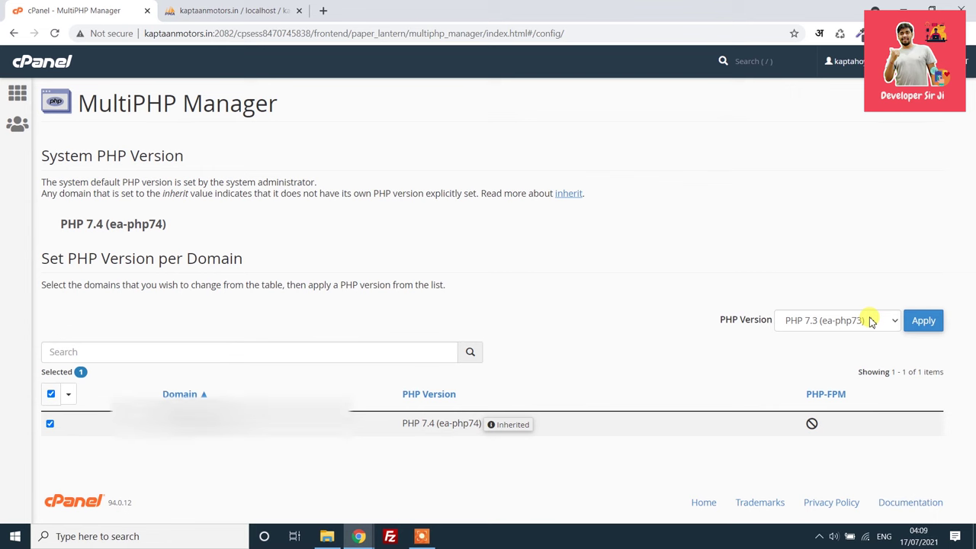
Return to the cPanel main page and browse the scripts offered in the Softaculous Apps Installer
left_click(44, 66)
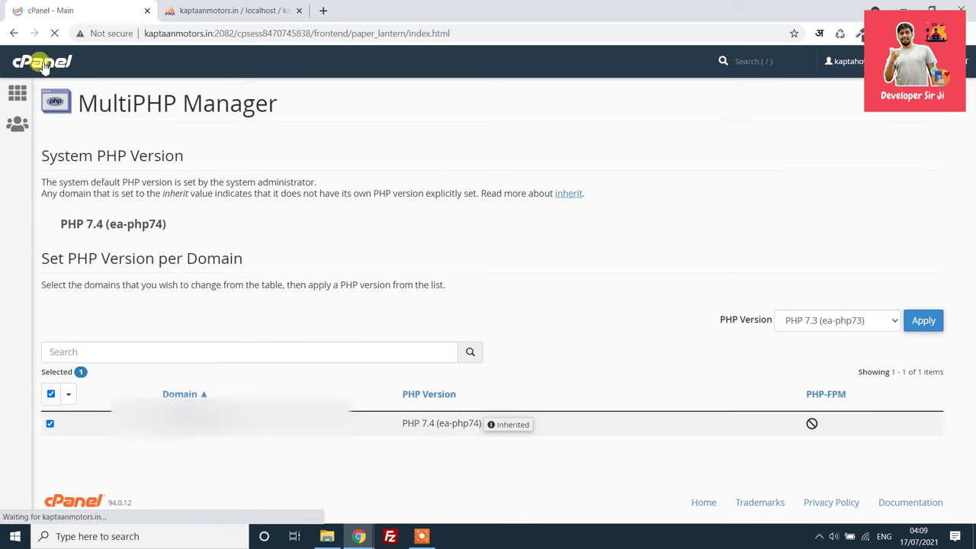
scroll(216, 278, "down", 3)
scroll(214, 286, "down", 10)
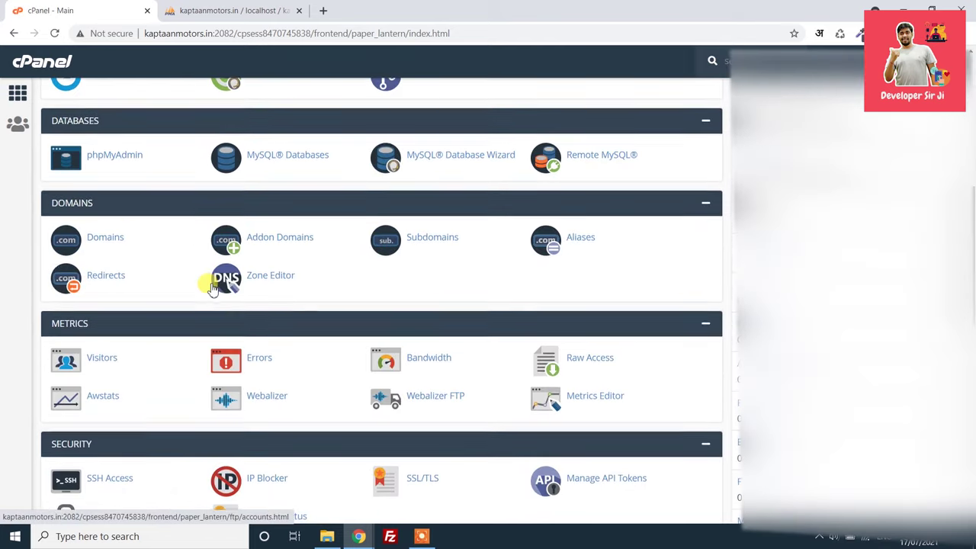
scroll(213, 288, "down", 3)
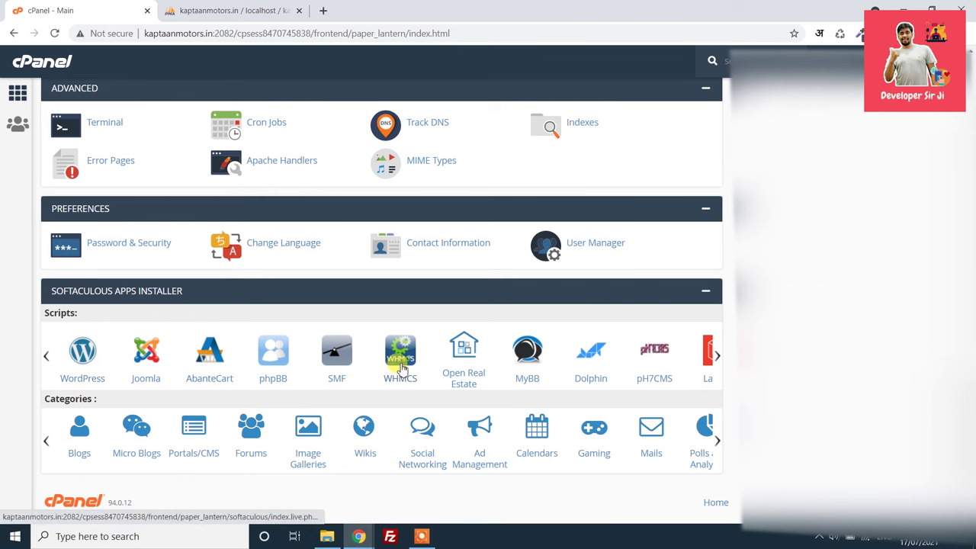
left_click(716, 357)
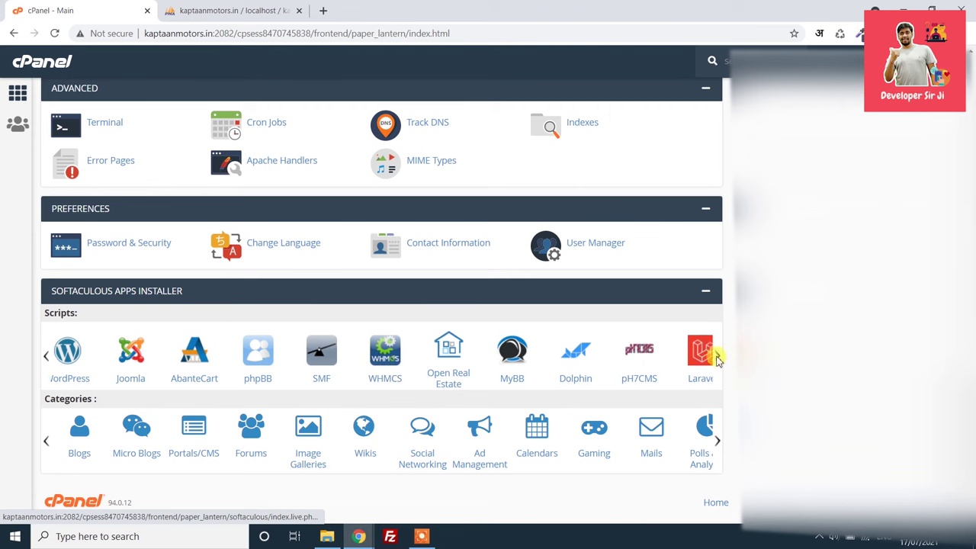
left_click(717, 357)
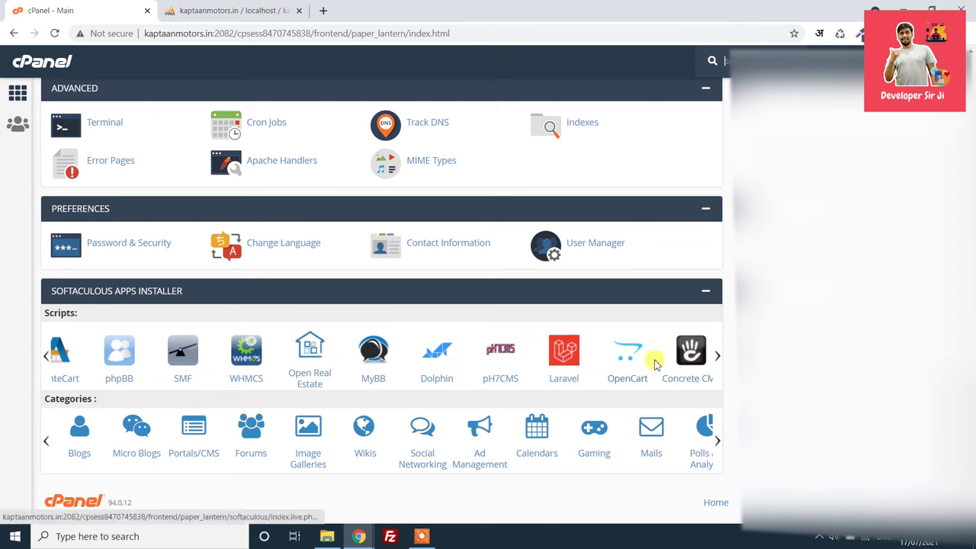
left_click(715, 357)
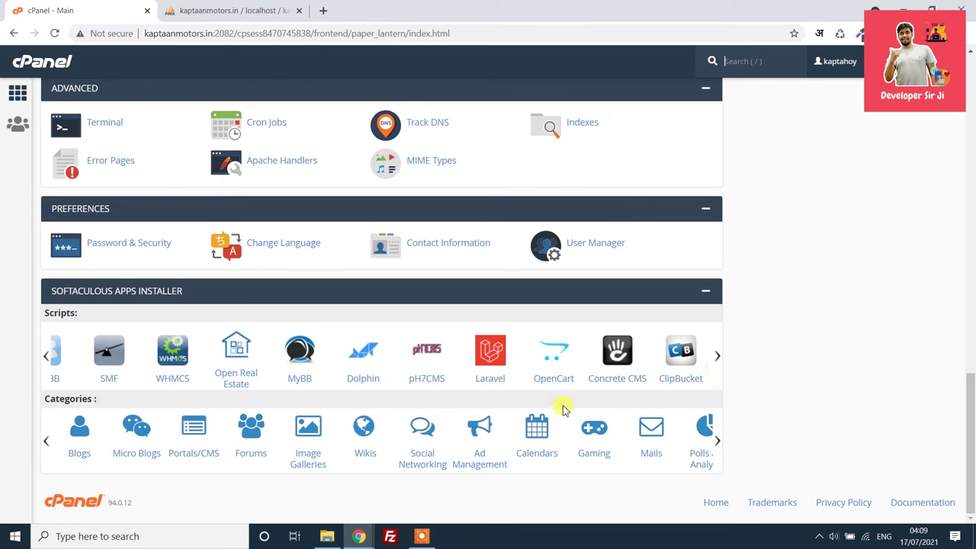
left_click(47, 358)
left_click(46, 358)
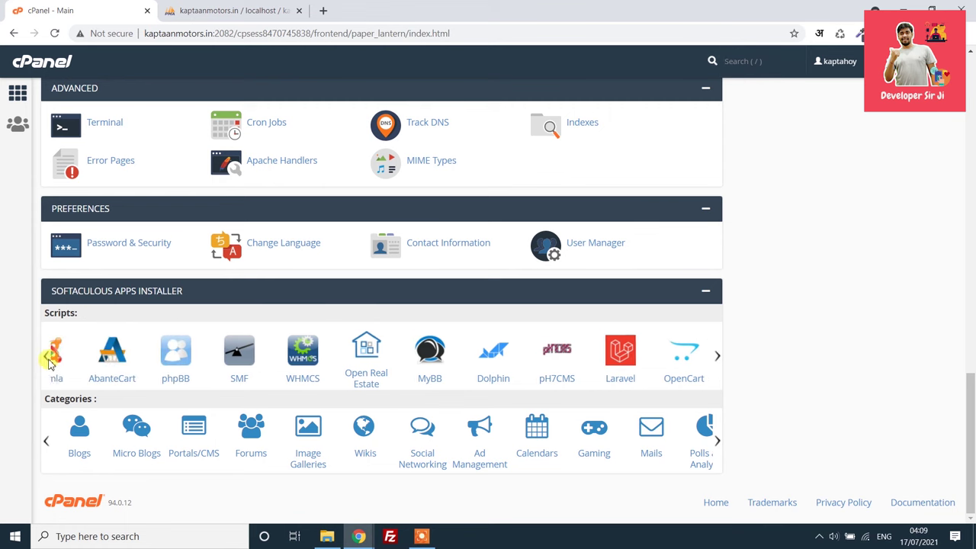
Open the WordPress page in Softaculous and start its installation
left_click(84, 366)
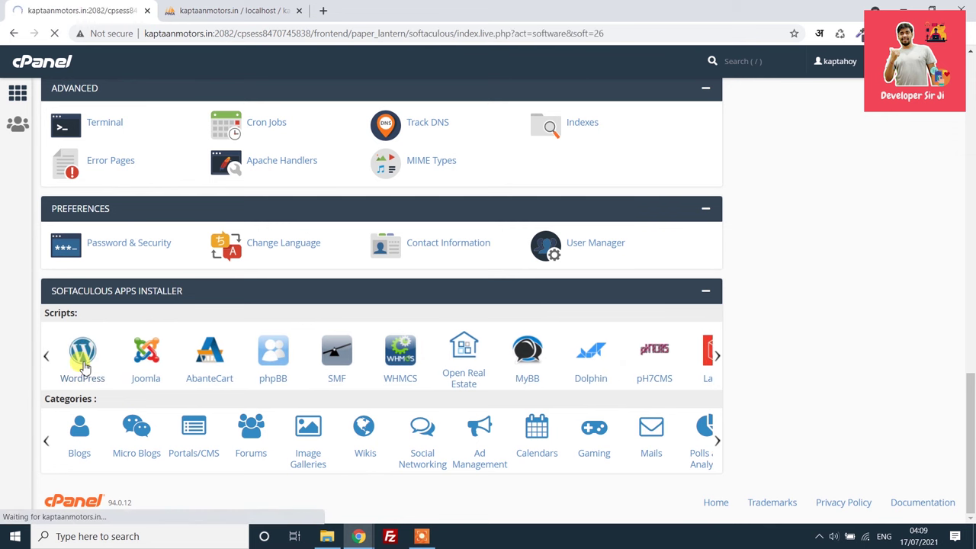
scroll(326, 220, "down", 3)
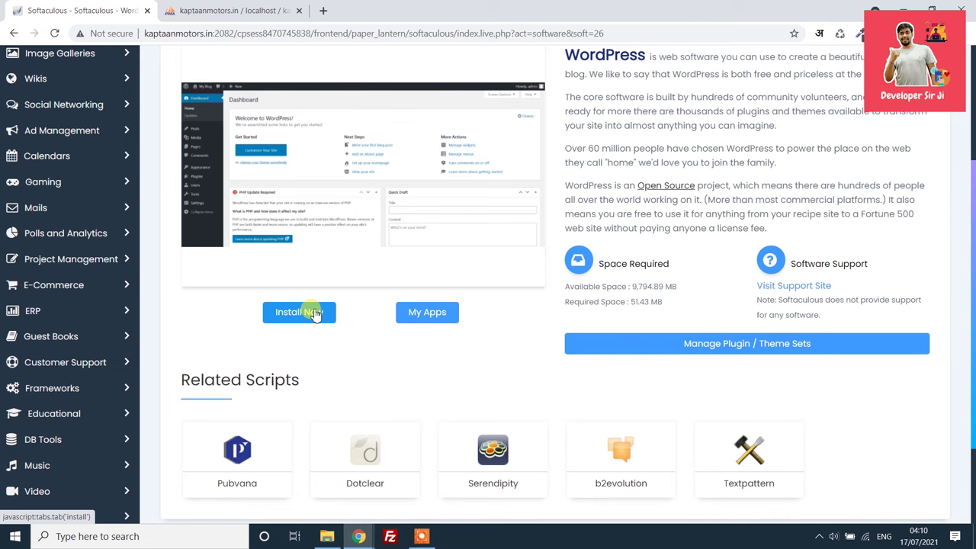
left_click(314, 315)
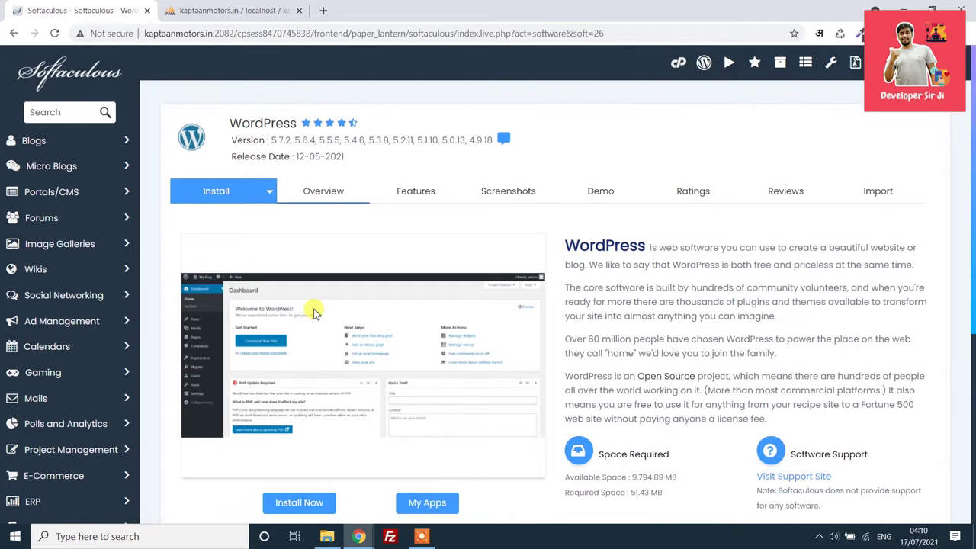